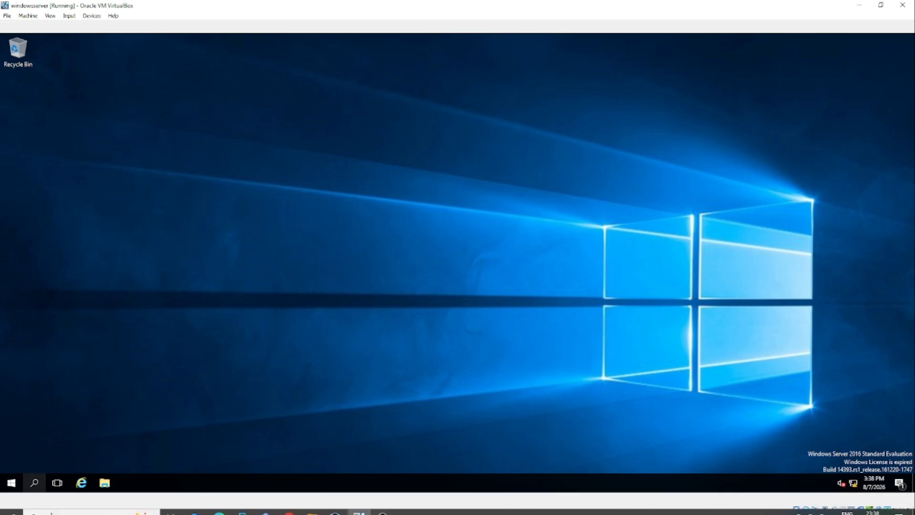
Find and launch Server Manager from the taskbar search, then centre its window on screen
click(35, 483)
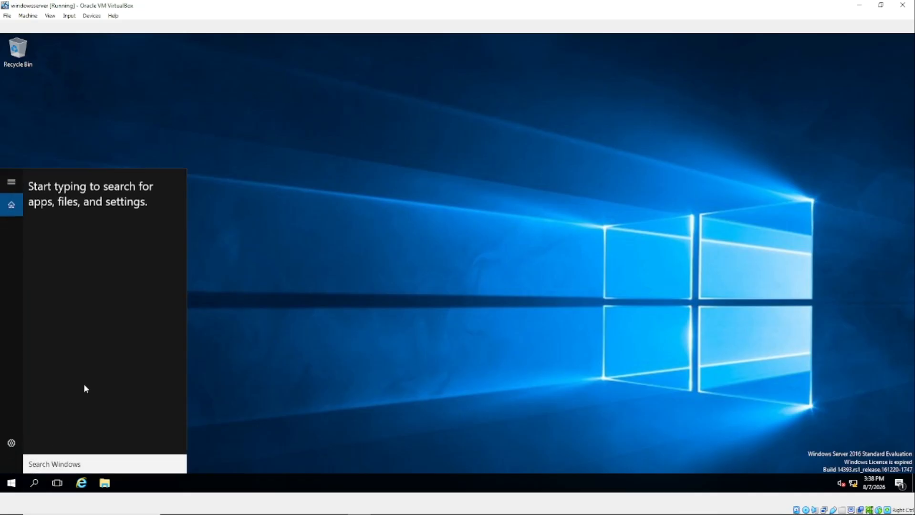
text(server)
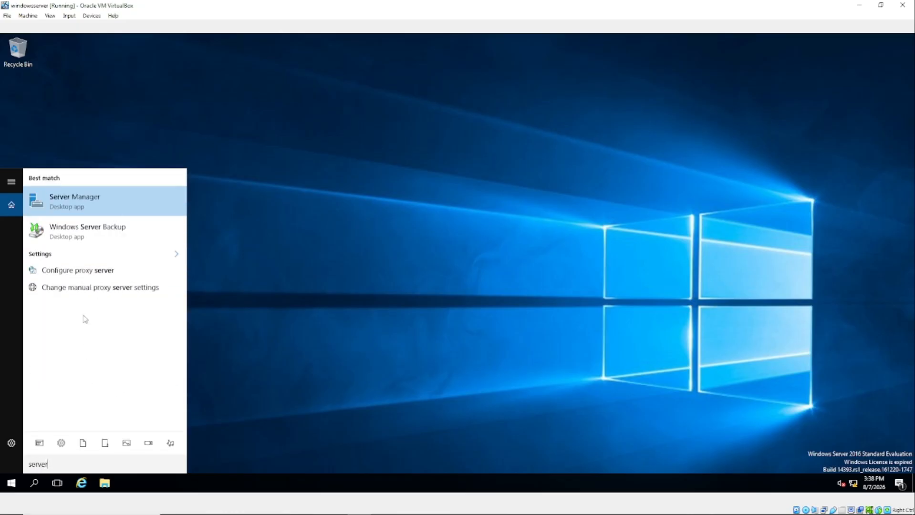
click(69, 206)
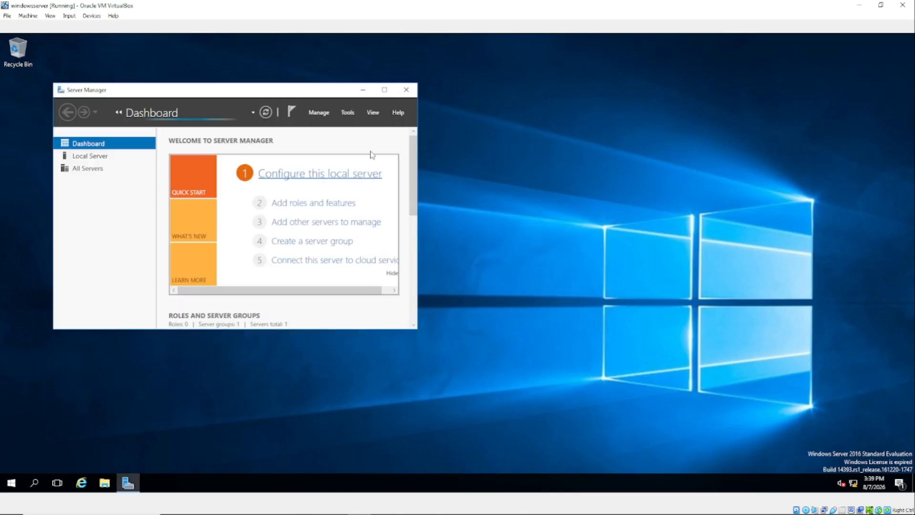
drag(307, 91, 590, 91)
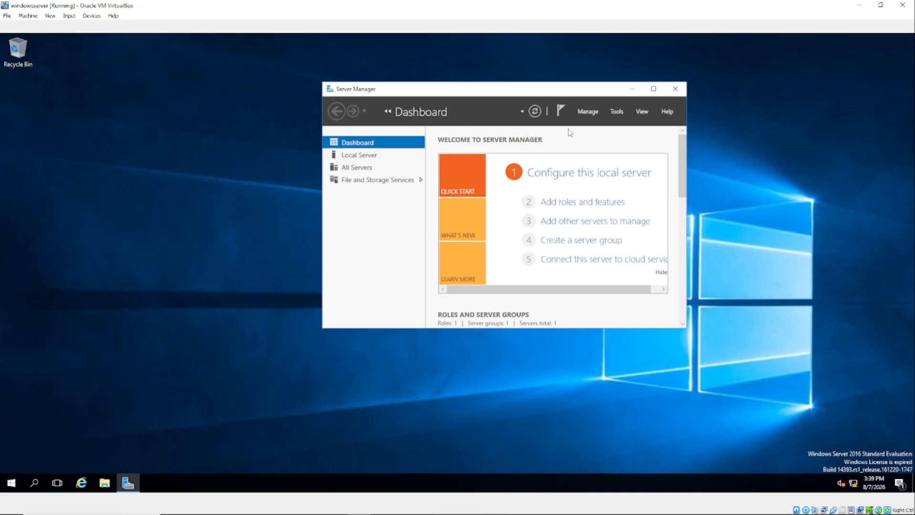
Start Add Roles and Features from the Manage menu and shift the wizard slightly right
click(588, 113)
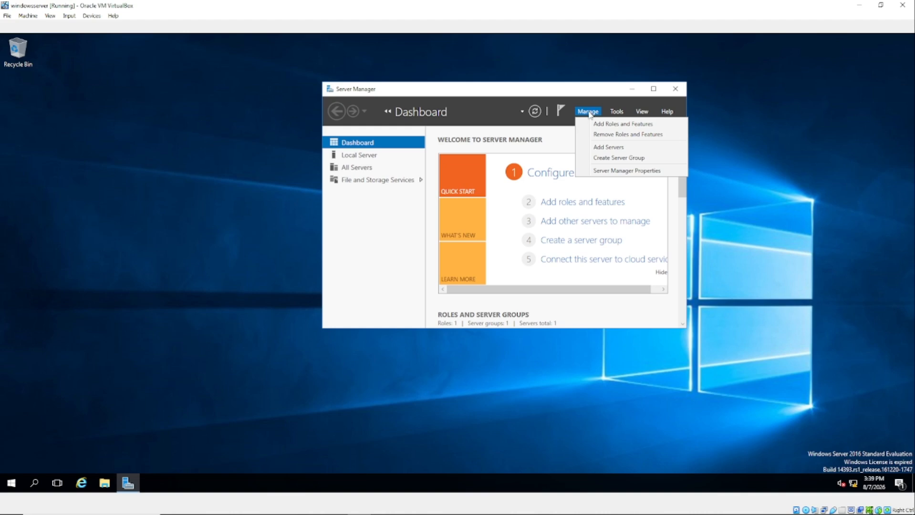
click(620, 125)
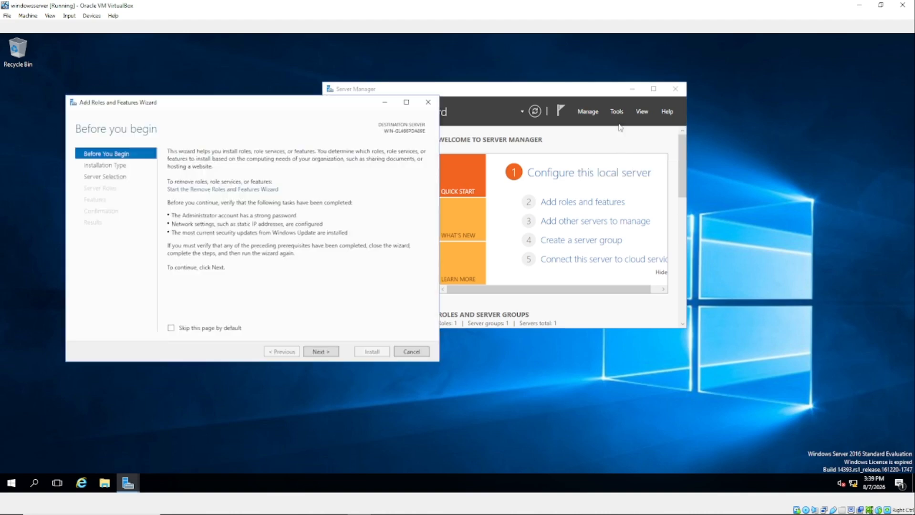
drag(205, 106, 253, 110)
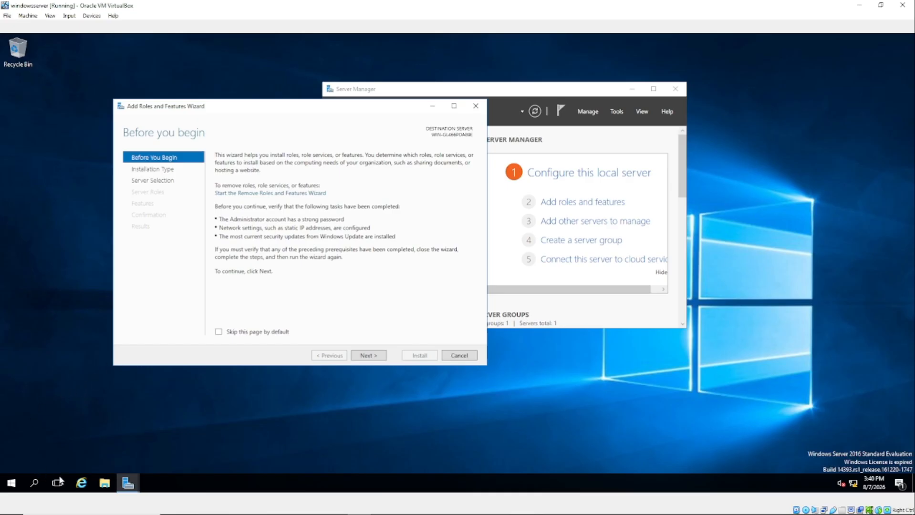
Search Windows for 'view' and open View network connections
click(36, 484)
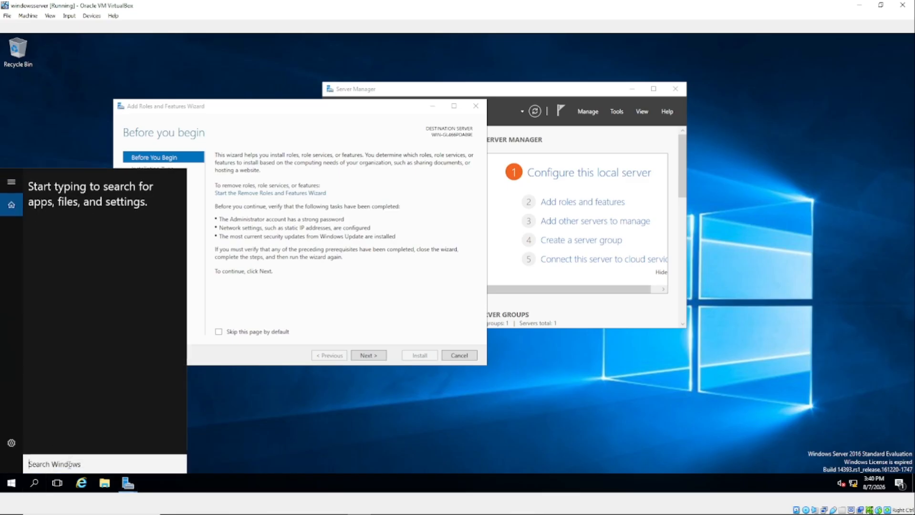
text(vioew)
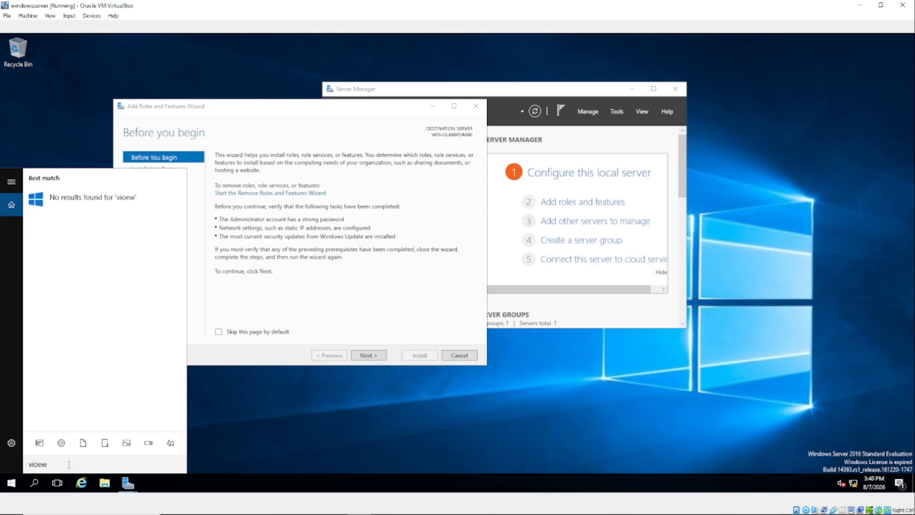
key(BackSpace)
key(BackSpace)
key(BackSpace)
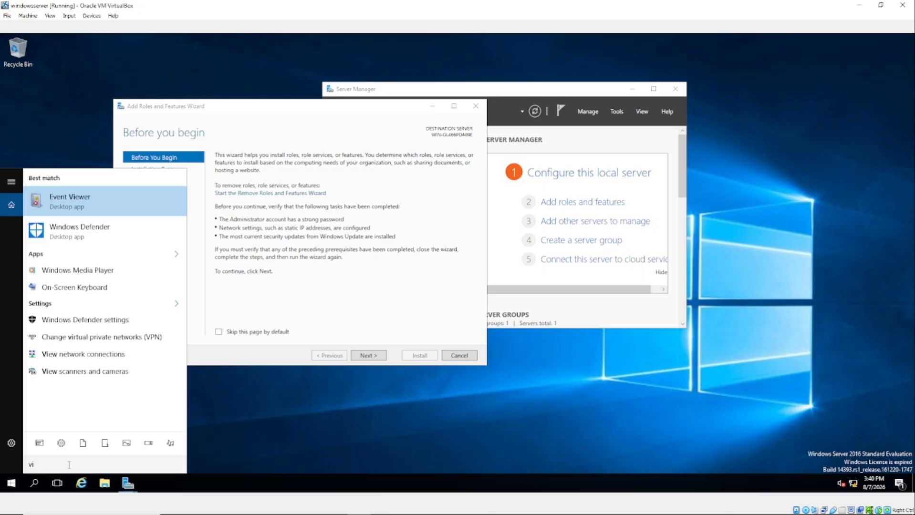
text(ew)
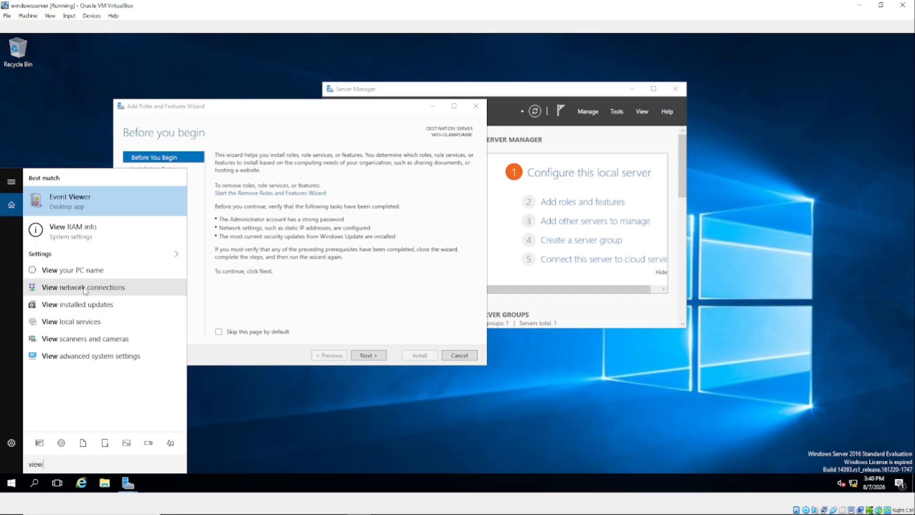
click(130, 291)
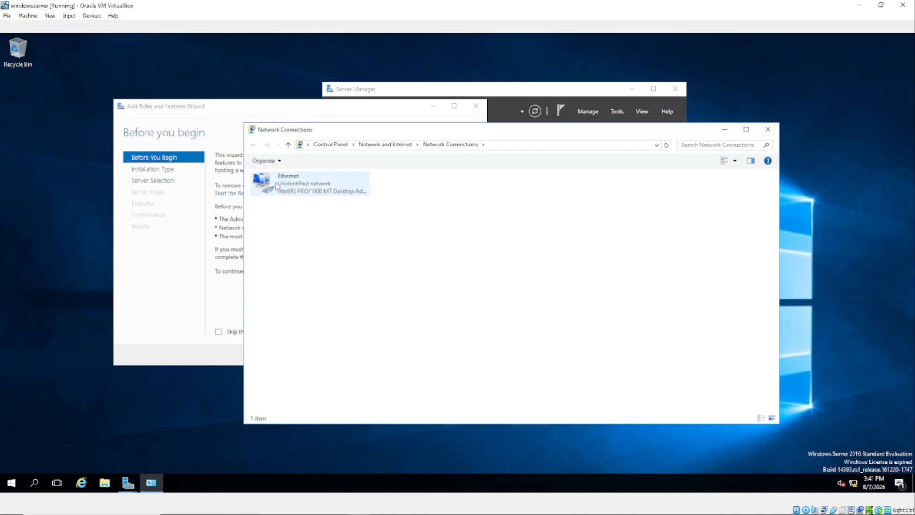
Open the Ethernet adapter's TCP/IPv4 properties, leaving IPv4 enabled, showing static IP 192.168.0.12
right_click(275, 182)
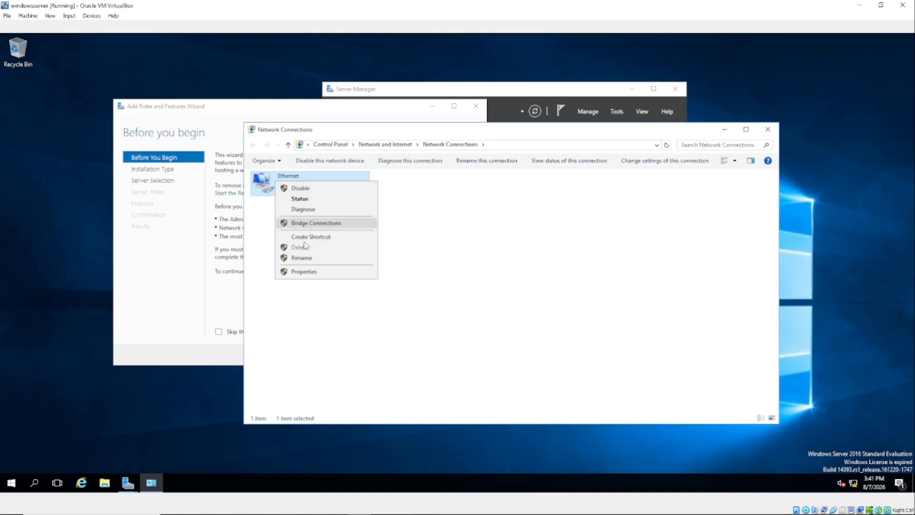
click(306, 271)
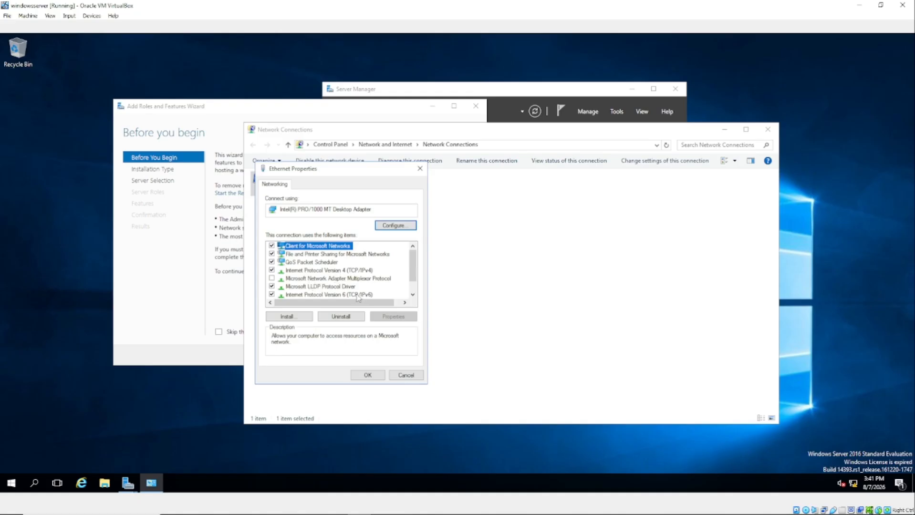
click(350, 270)
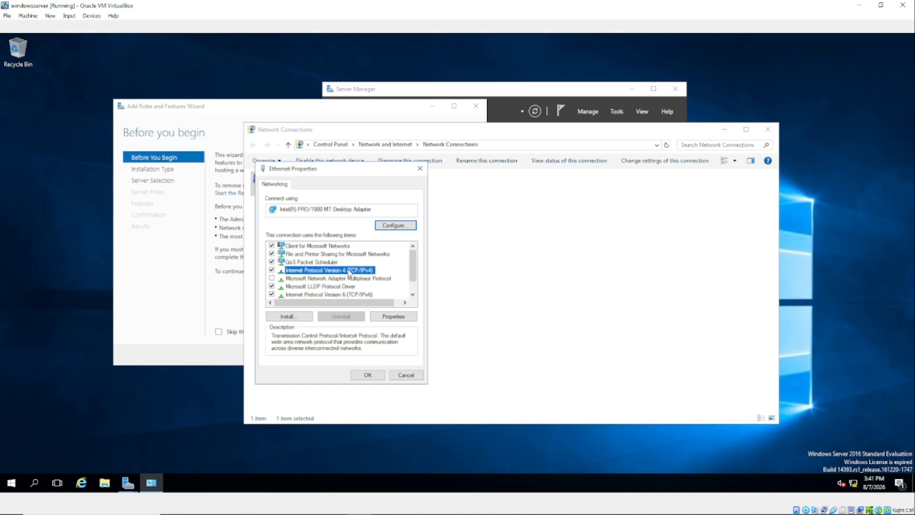
click(272, 271)
click(271, 271)
click(271, 271)
click(272, 270)
click(272, 270)
click(272, 271)
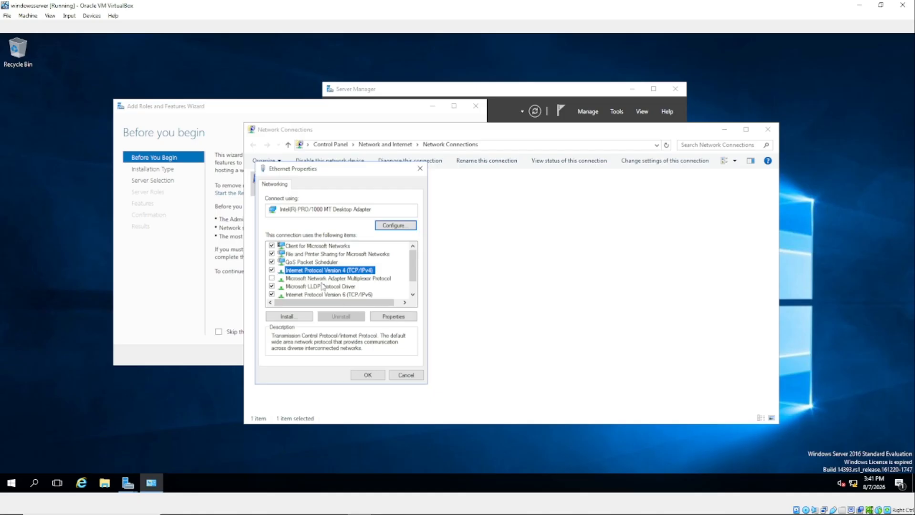
click(393, 320)
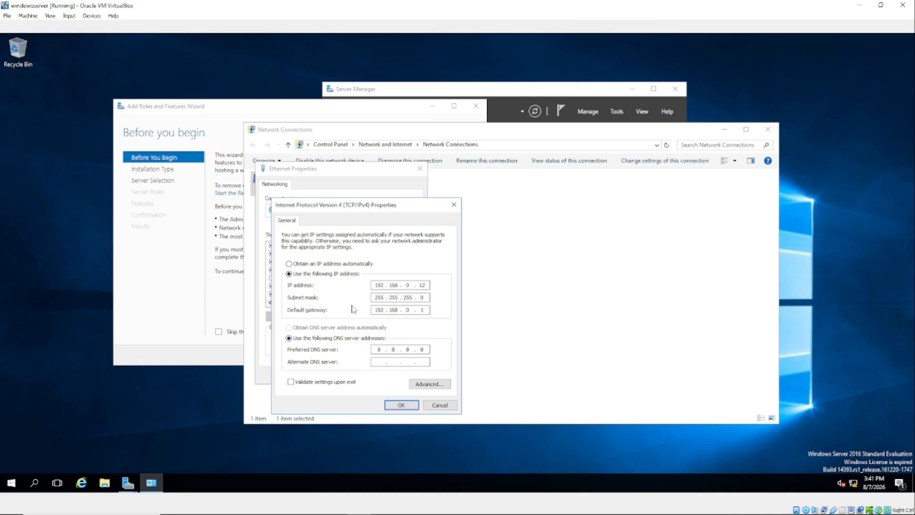
Enter the preferred DNS server address as 192.168.0.12
click(428, 350)
text(192)
text(168)
text(2)
Set the default gateway's last octet to 1 and review the DNS and IP address octets
double_click(426, 310)
click(375, 311)
click(422, 310)
text(1)
double_click(426, 349)
click(424, 349)
double_click(376, 285)
click(411, 285)
Save the IPv4 settings and close the Ethernet properties and Network Connections windows
click(402, 406)
click(367, 376)
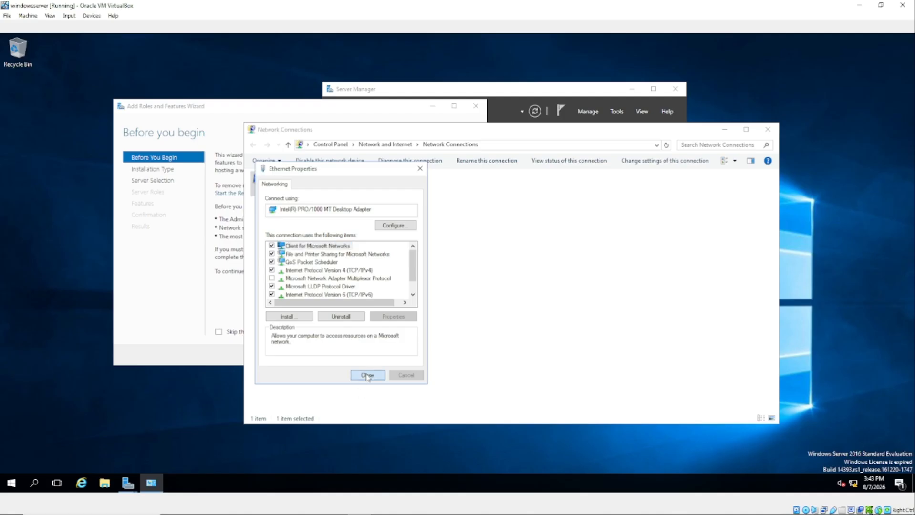
click(769, 130)
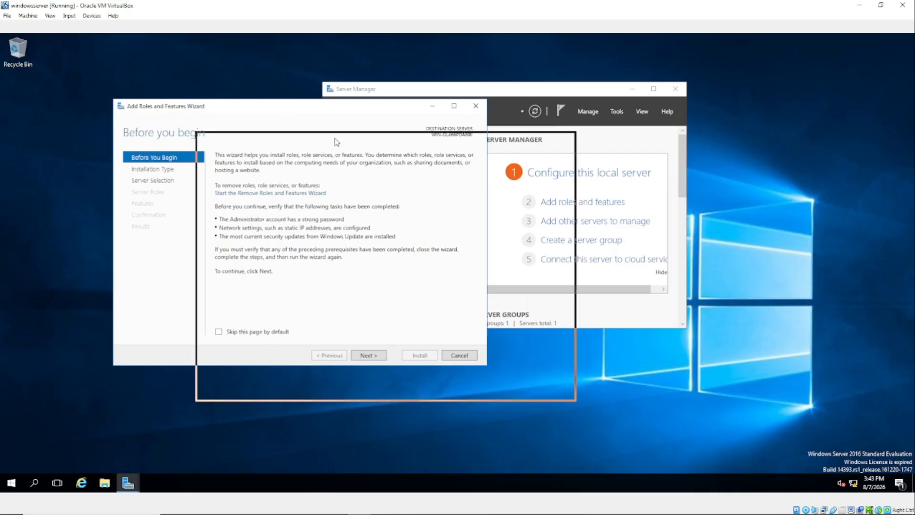
Move the wizard into view and advance with role-based installation to server selection
drag(336, 142, 304, 140)
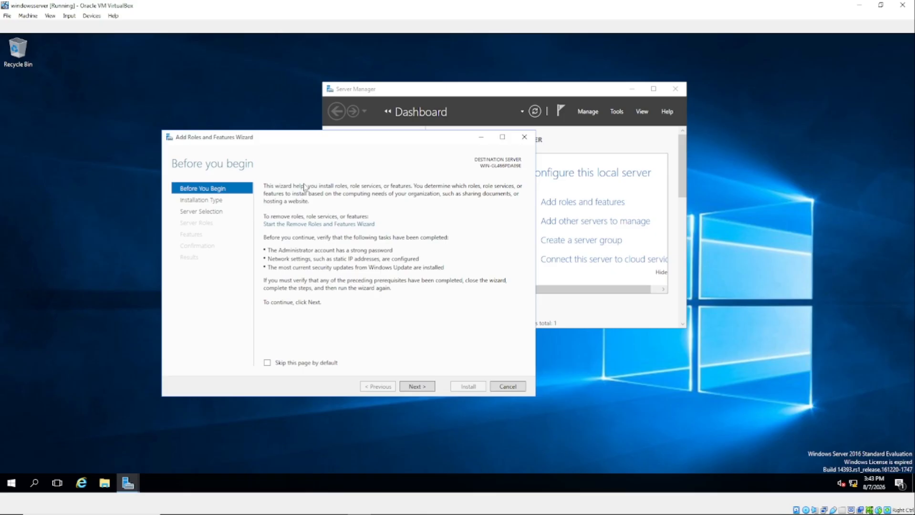
drag(303, 141, 274, 107)
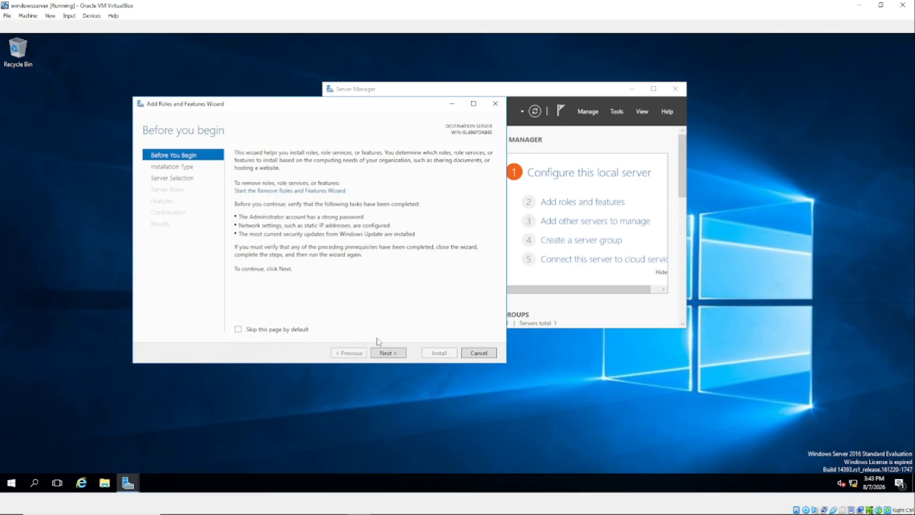
click(388, 353)
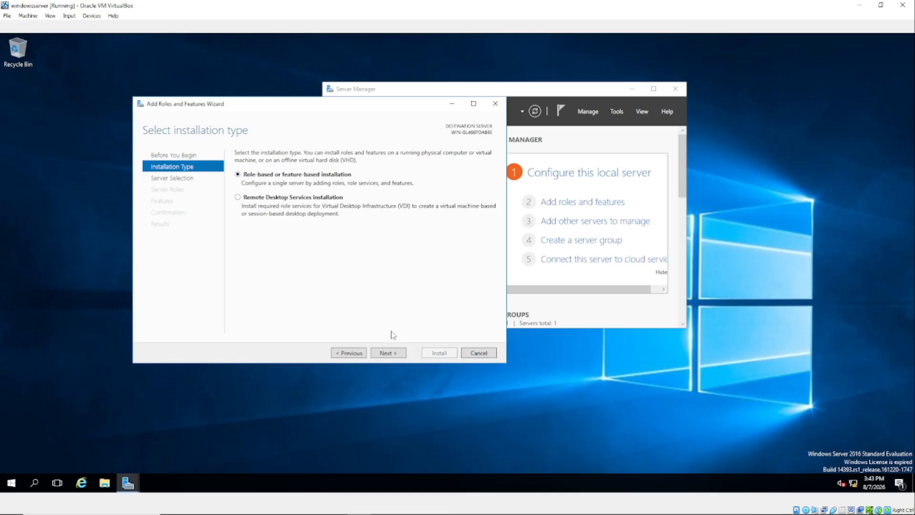
click(388, 354)
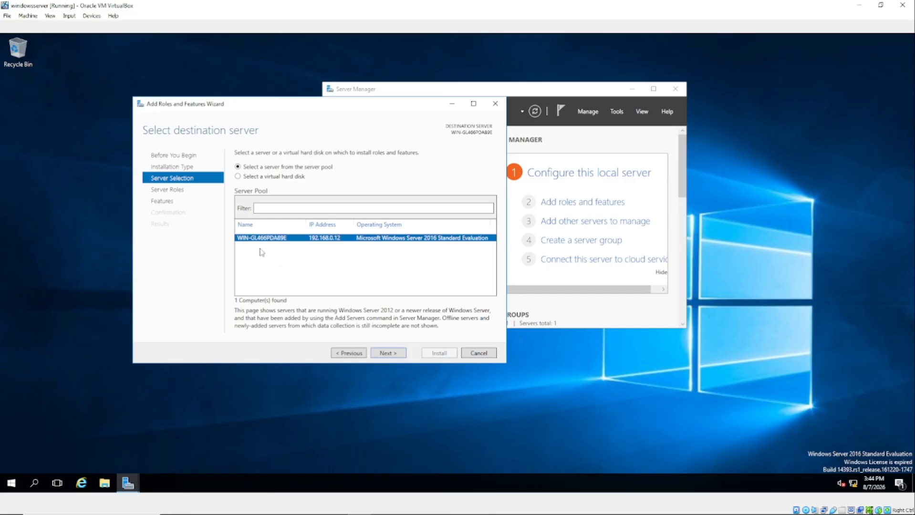
Open This PC's System properties from File Explorer after briefly checking Windows activation status
click(103, 483)
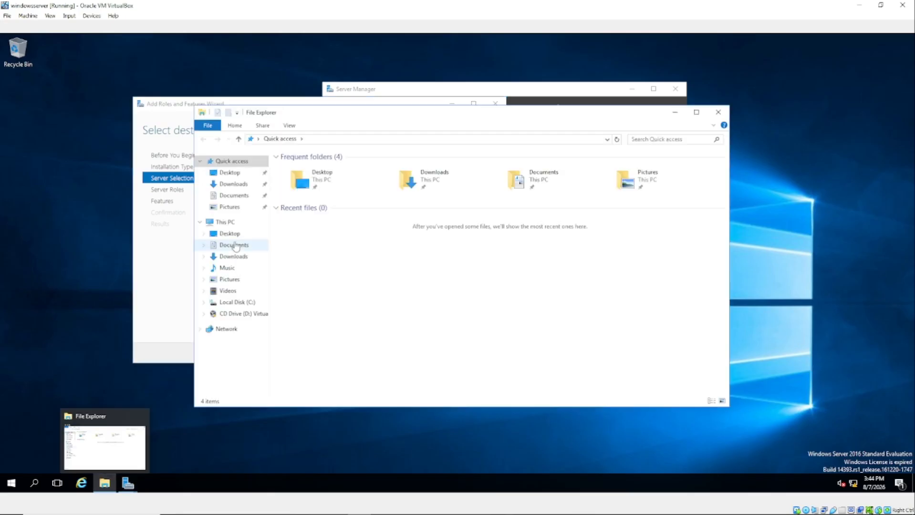
right_click(225, 223)
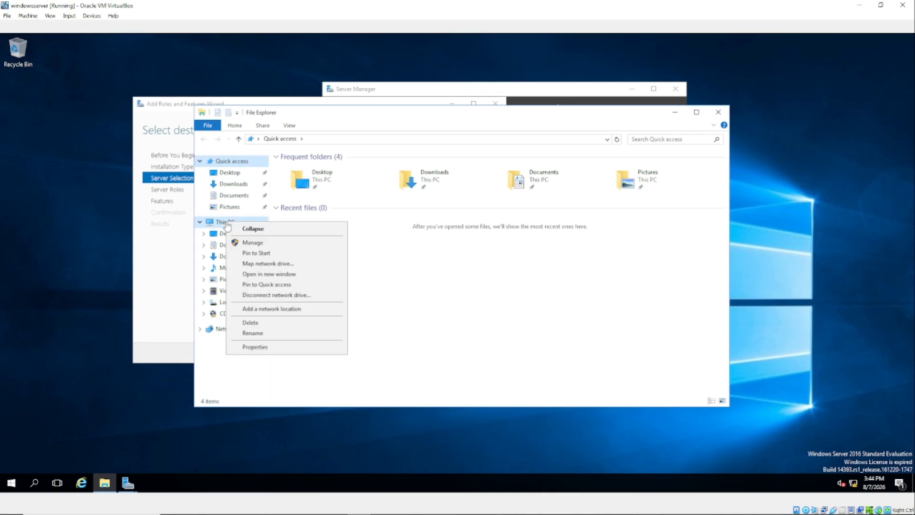
click(257, 348)
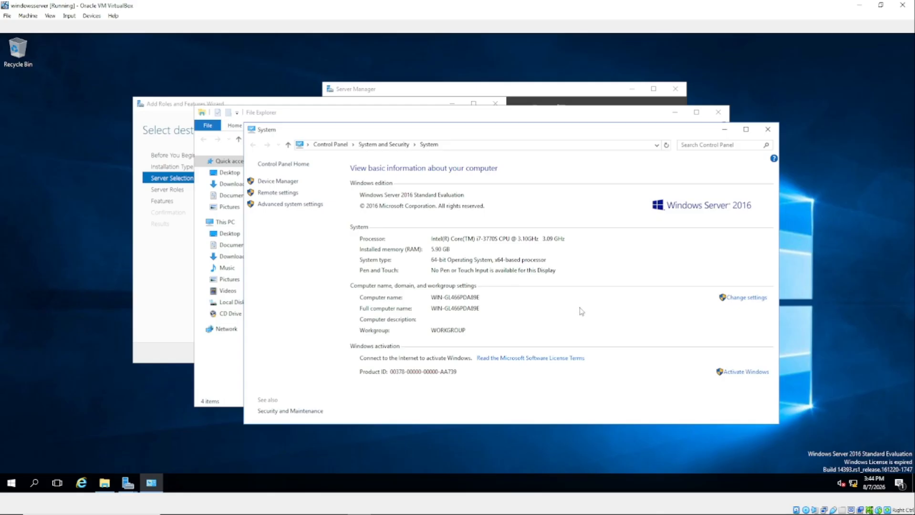
click(743, 373)
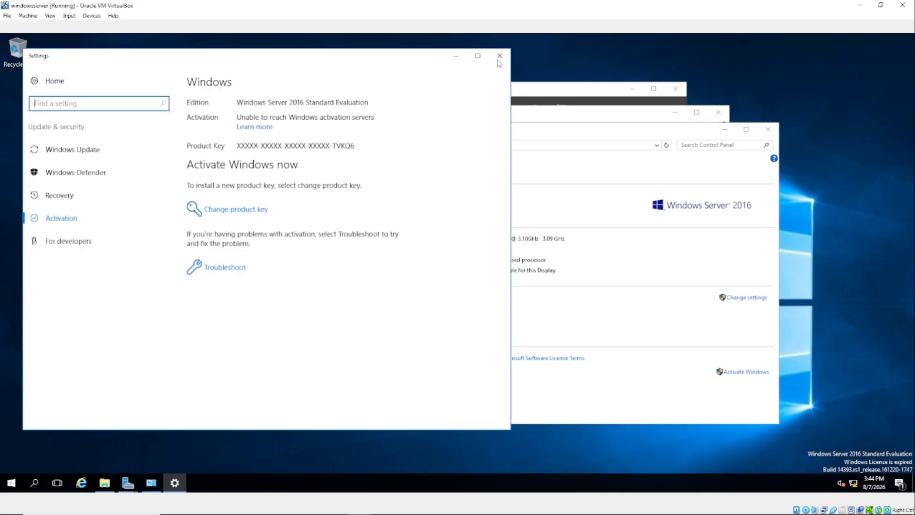
click(499, 55)
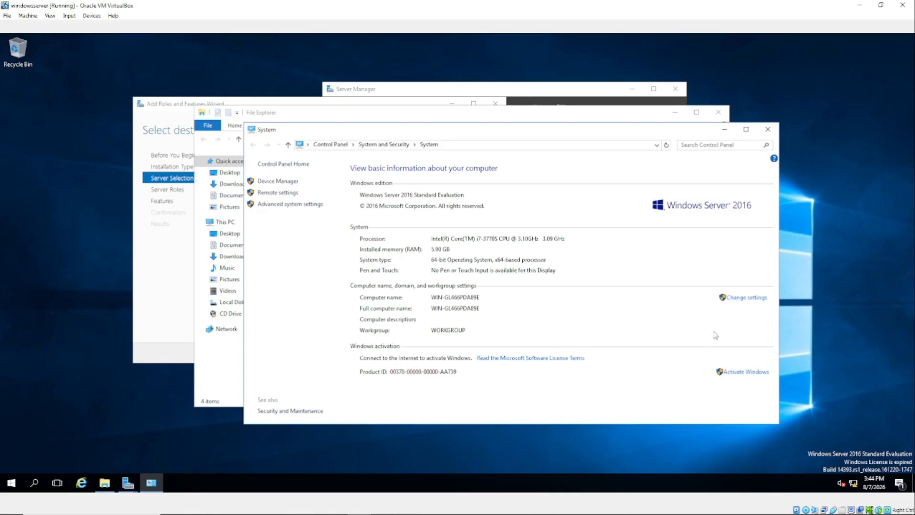
click(737, 300)
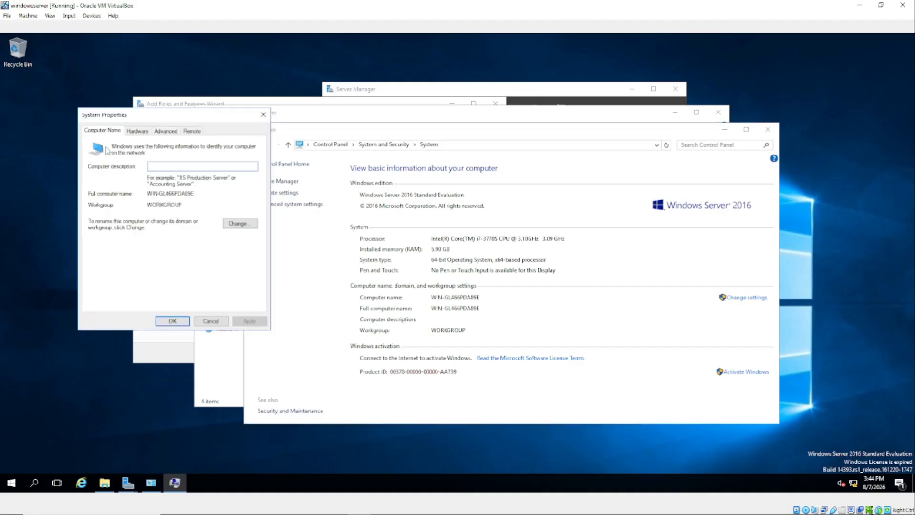
click(239, 225)
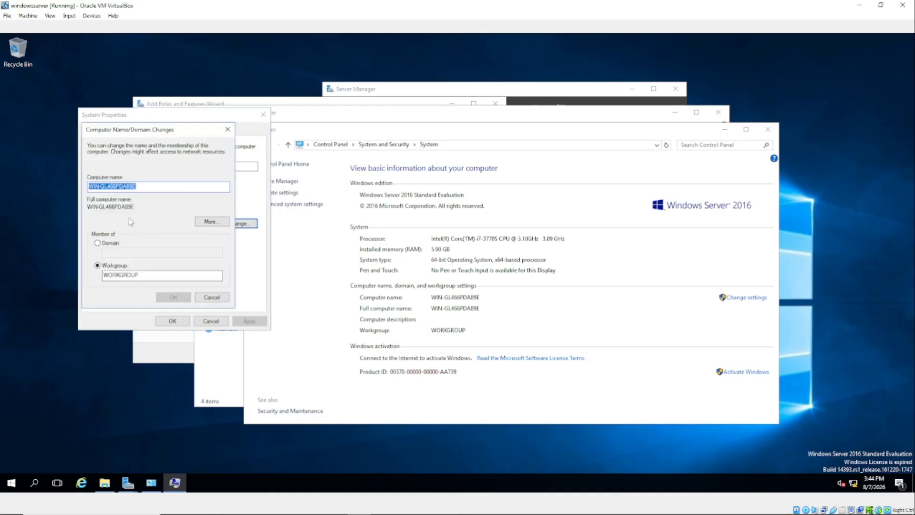
click(145, 188)
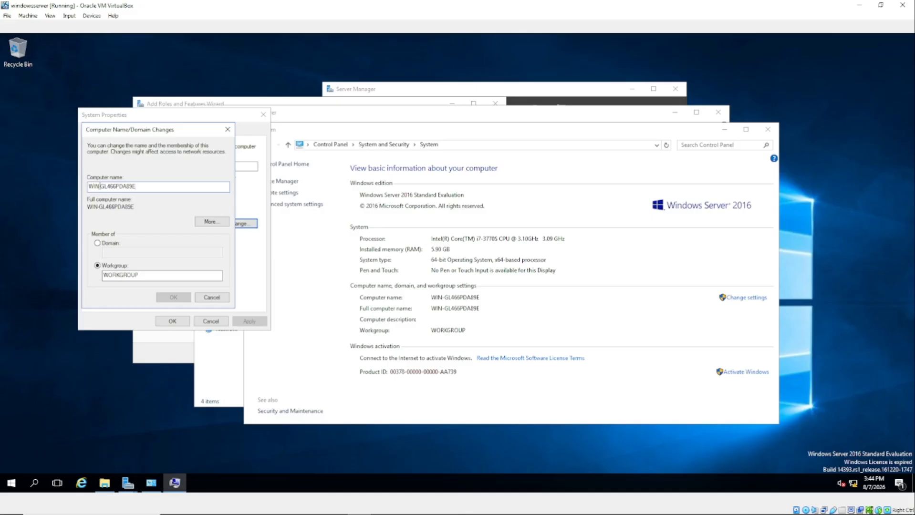
click(211, 298)
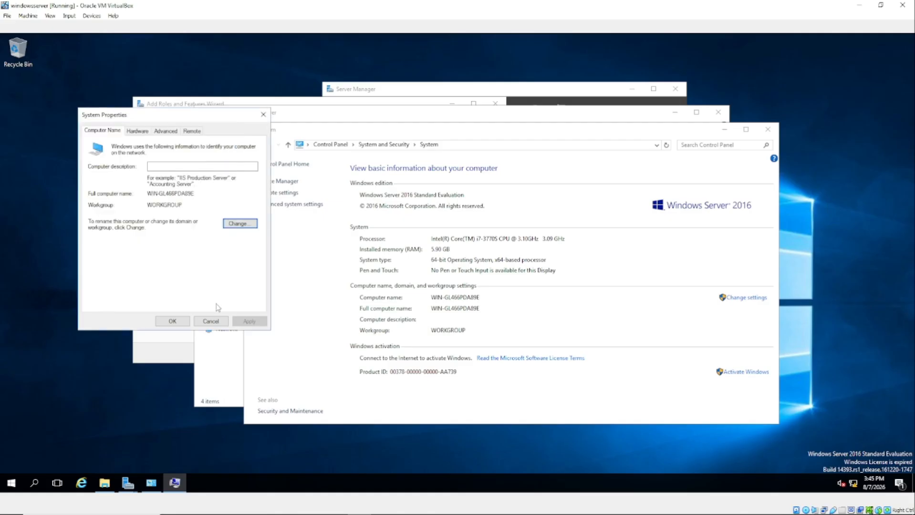
click(211, 321)
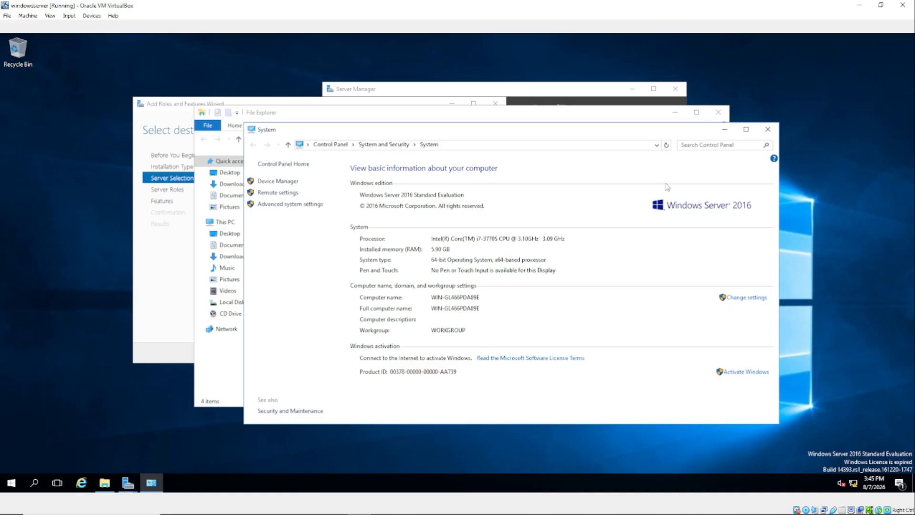
Close the System and File Explorer windows and accept the local server in the wizard
click(766, 130)
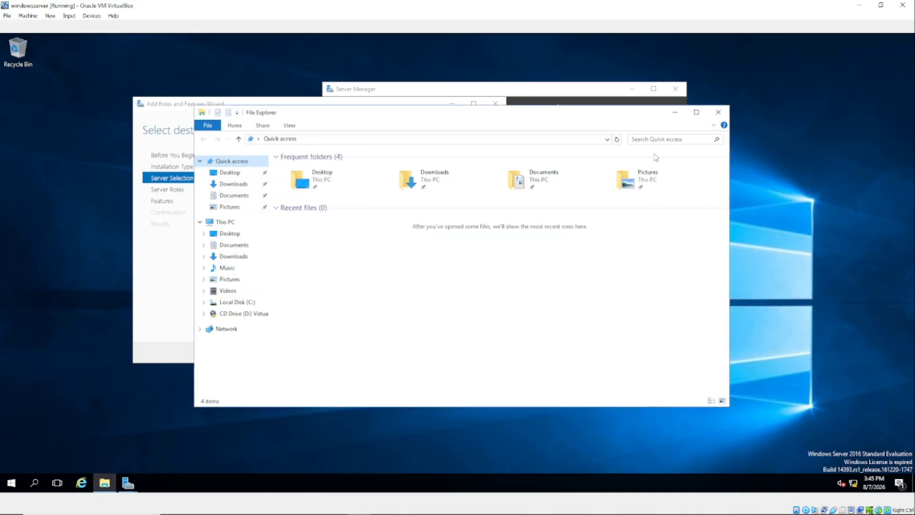
click(718, 111)
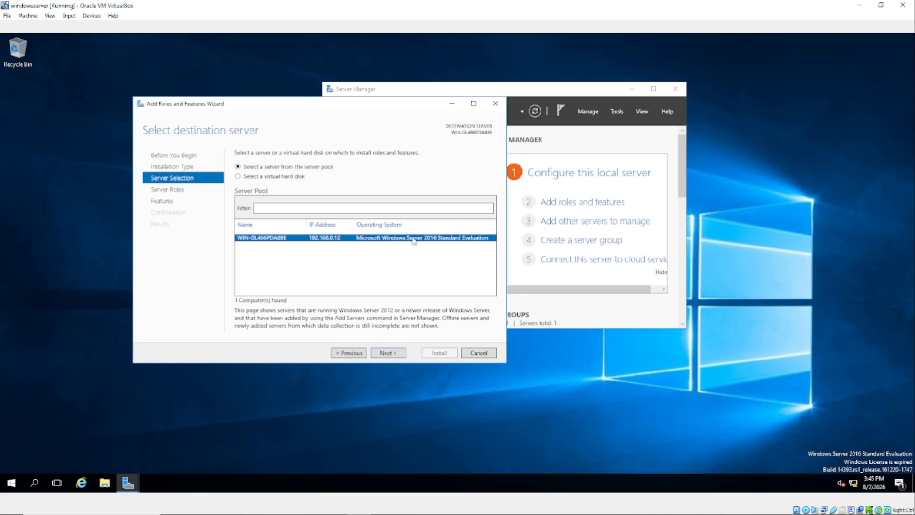
click(388, 353)
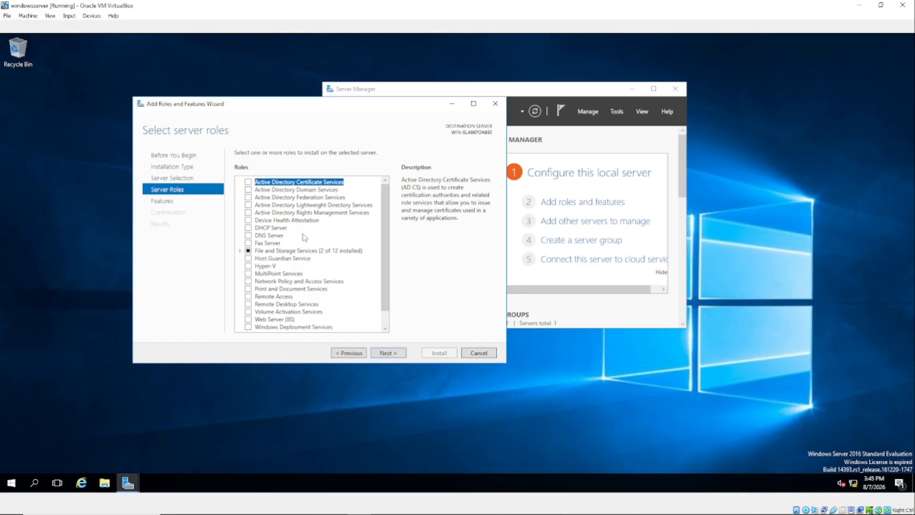
Select Active Directory Domain Services and DNS Server roles, adding their required management tools
click(248, 190)
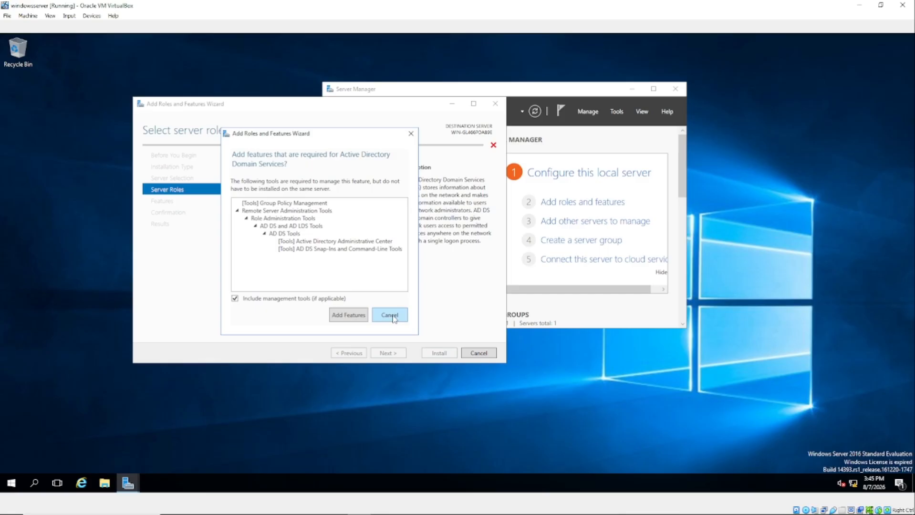
click(391, 316)
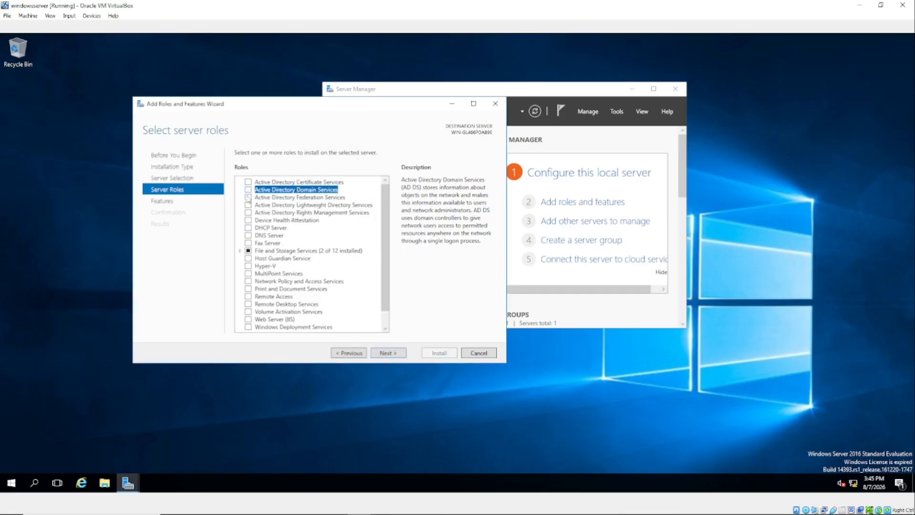
click(248, 191)
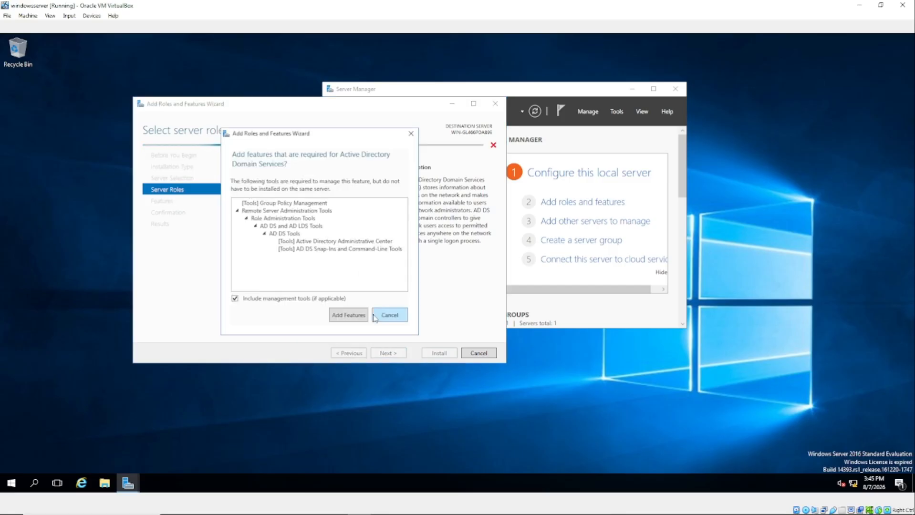
click(347, 316)
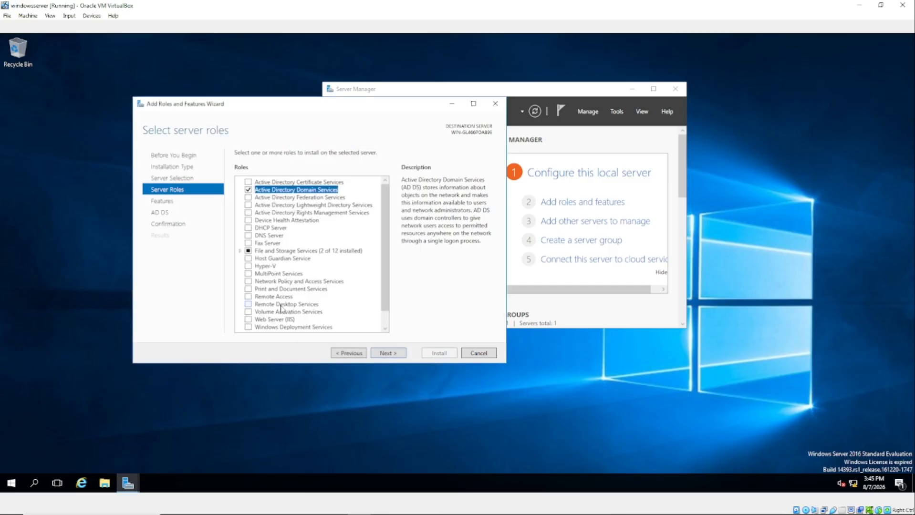
click(248, 236)
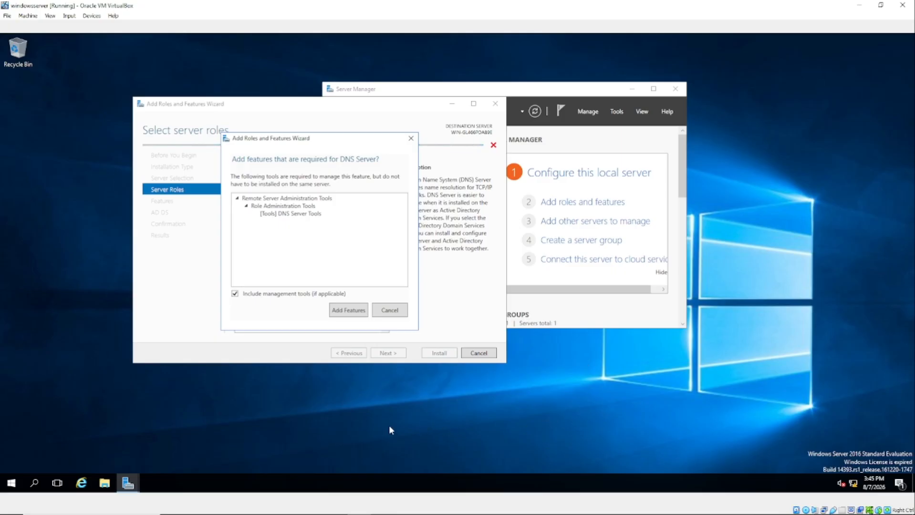
click(345, 310)
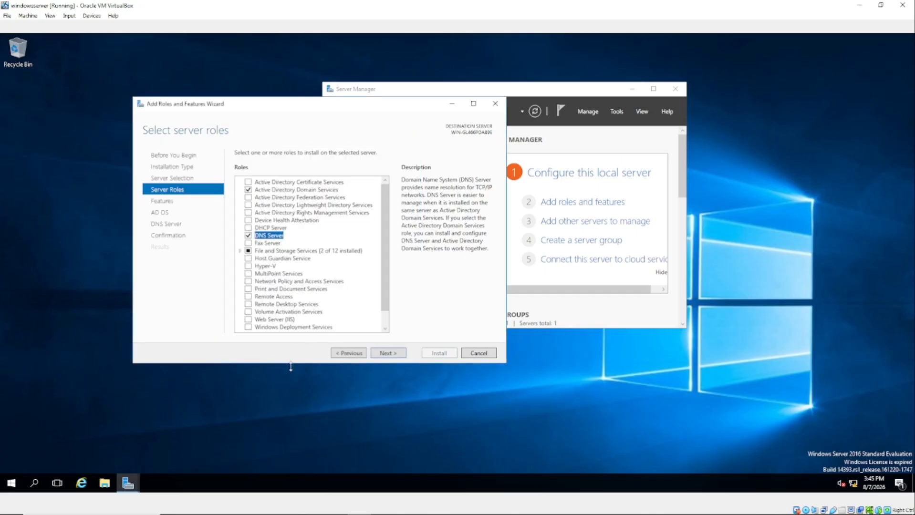
Pass the Features, AD DS and DNS Server pages and install the selected roles
click(388, 353)
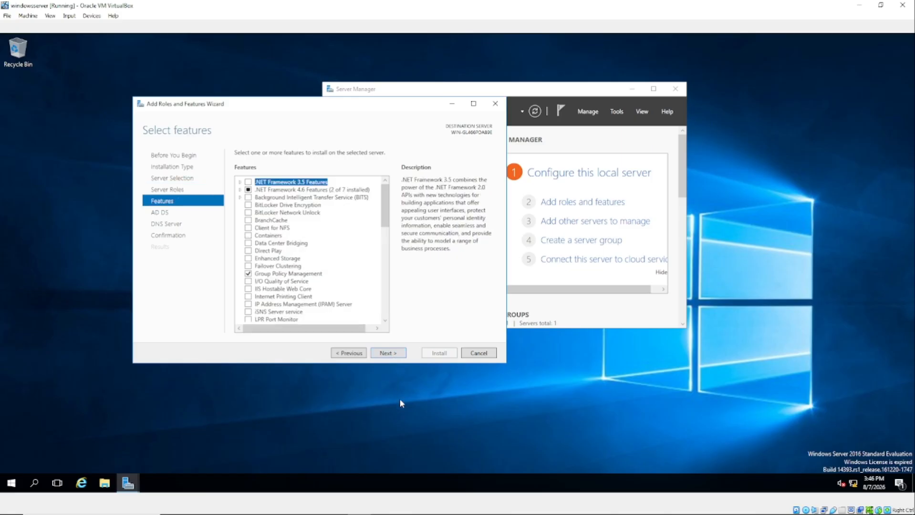
click(392, 354)
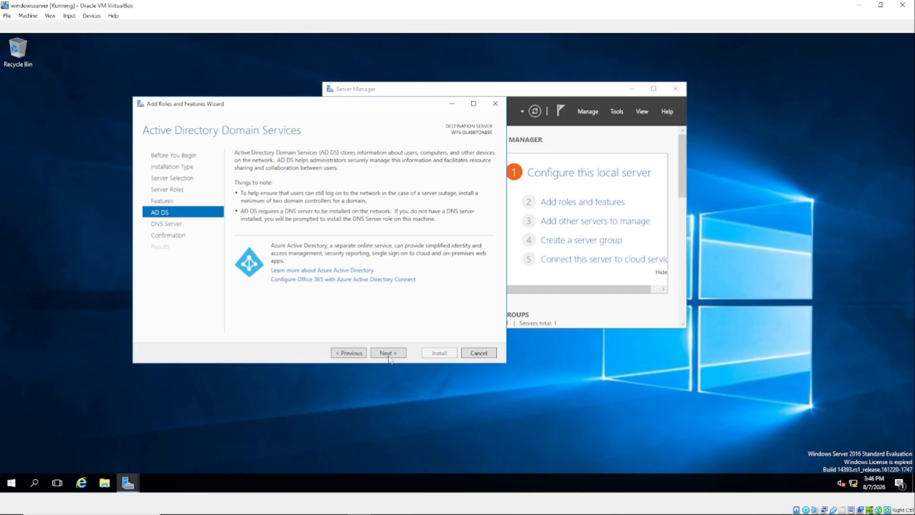
click(390, 354)
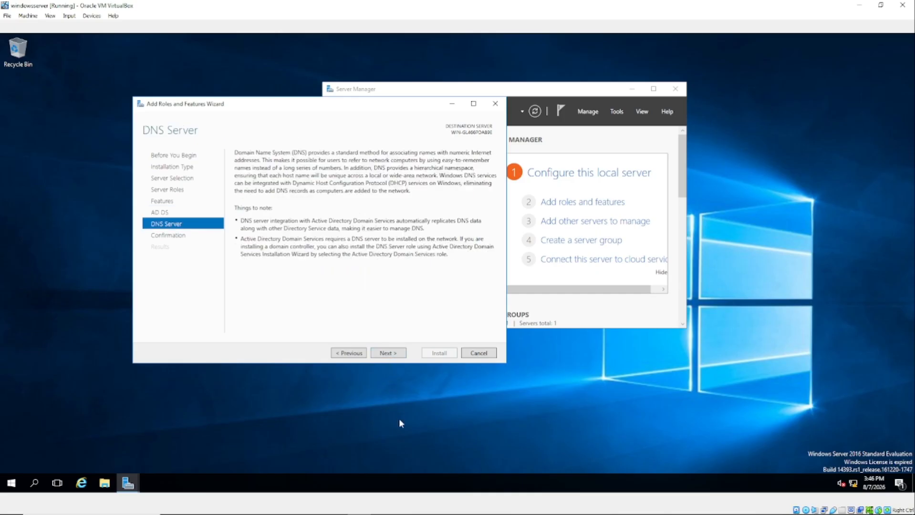
click(389, 354)
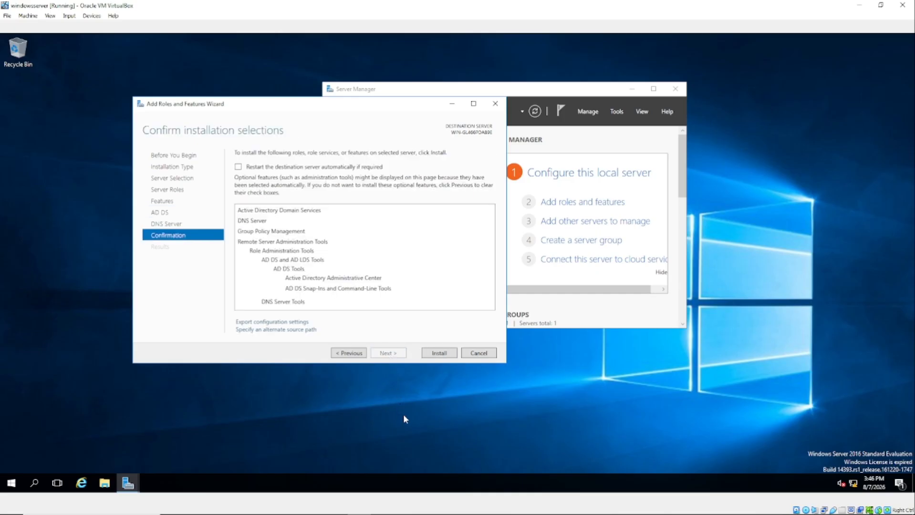
click(438, 353)
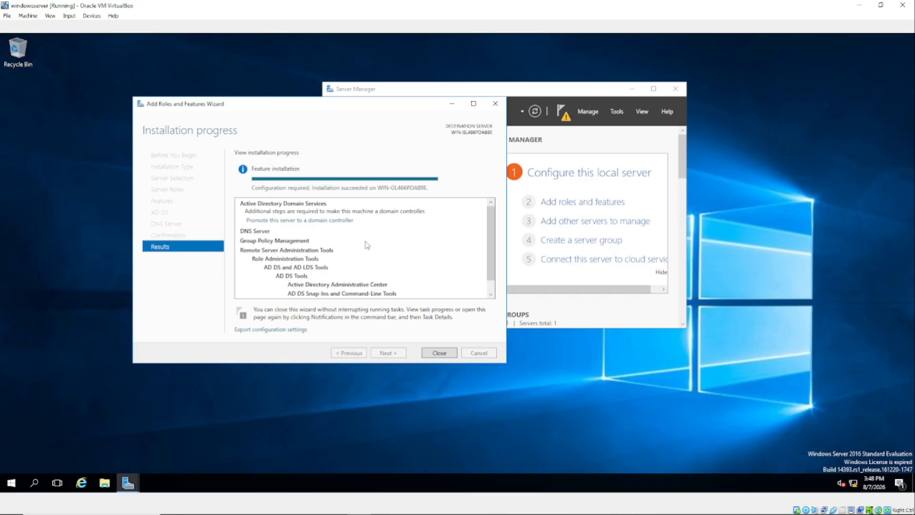
Close the finished wizard and choose 'Promote this server to a domain controller' from notifications
click(439, 353)
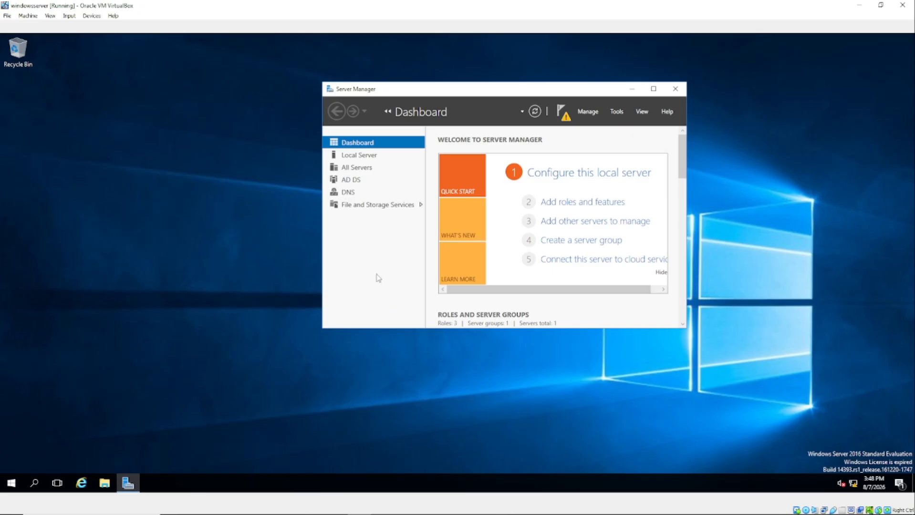
click(564, 115)
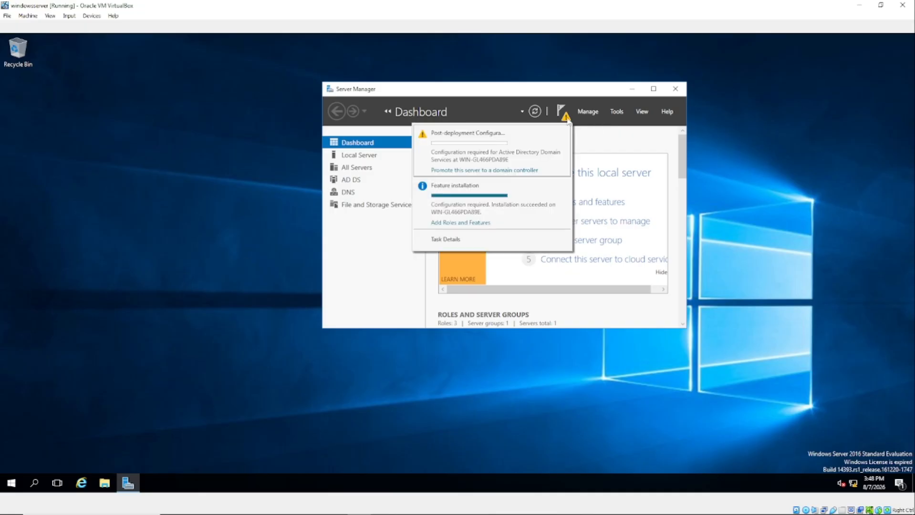
click(495, 173)
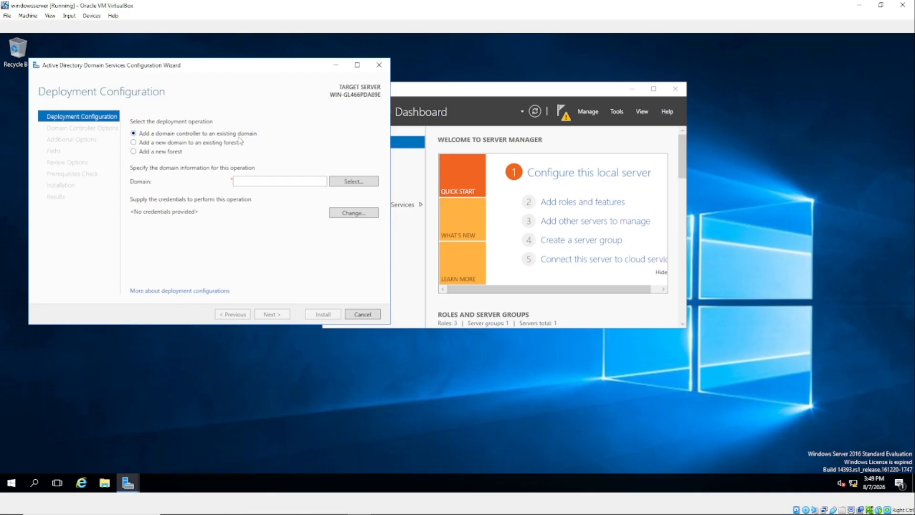
Select 'Add a new forest' as the deployment operation
click(133, 152)
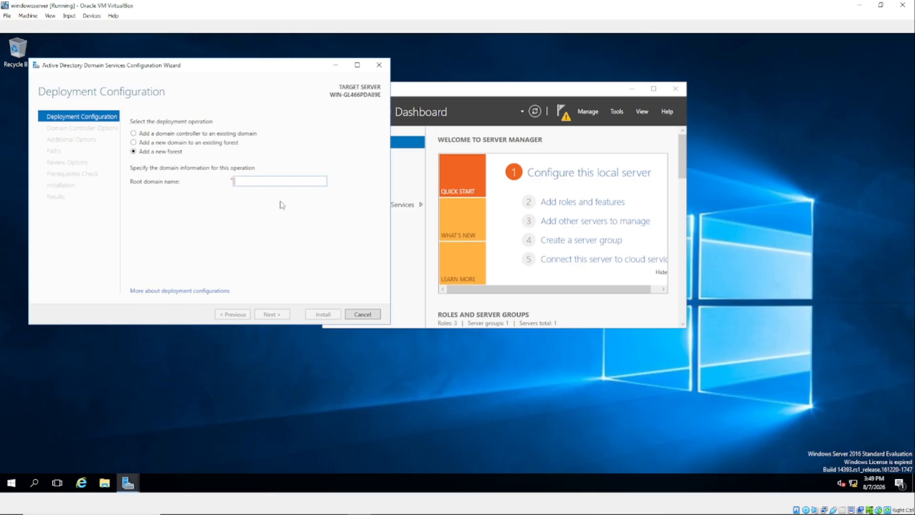
Enter amibba.com as the root domain name, correcting the initial amibba.local entry
text(am)
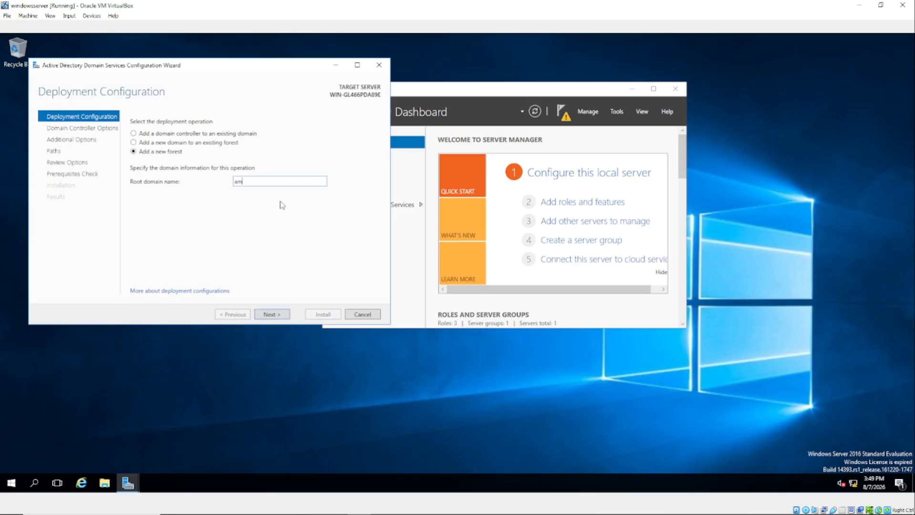
text(ibba)
text(.local)
drag(195, 67, 218, 70)
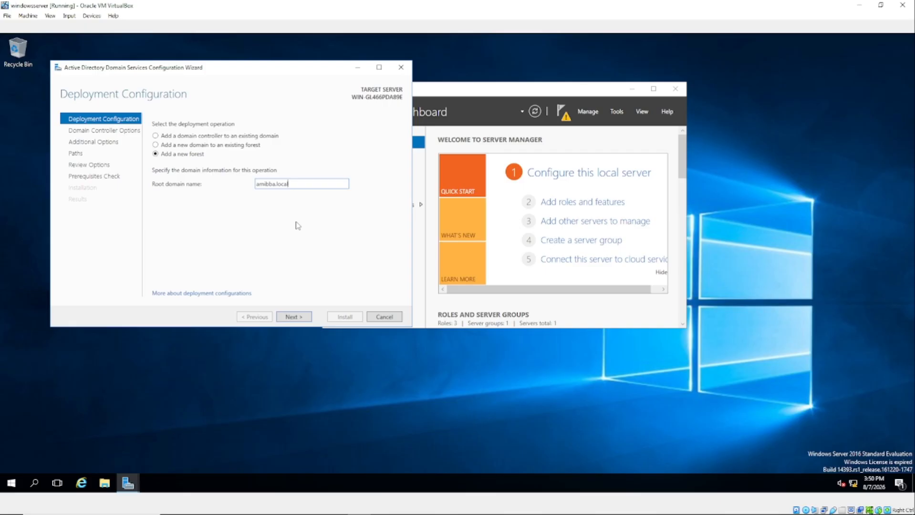
key(BackSpace)
key(BackSpace)
key(BackSpace)
key(BackSpace)
text(com)
On Domain Controller Options, enter and confirm the DSRM password, retyping the mistyped confirmation
click(294, 318)
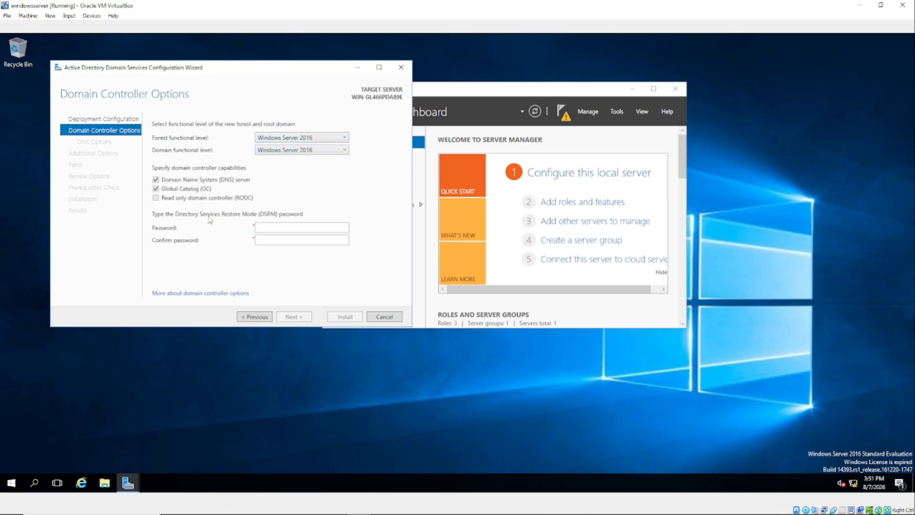
click(270, 228)
key(Tab)
click(275, 240)
click(269, 228)
click(286, 228)
click(291, 239)
text(*******)
text(••••••••)
key(BackSpace)
key(BackSpace)
key(BackSpace)
key(BackSpace)
key(BackSpace)
key(BackSpace)
key(BackSpace)
key(BackSpace)
text(•••••••)
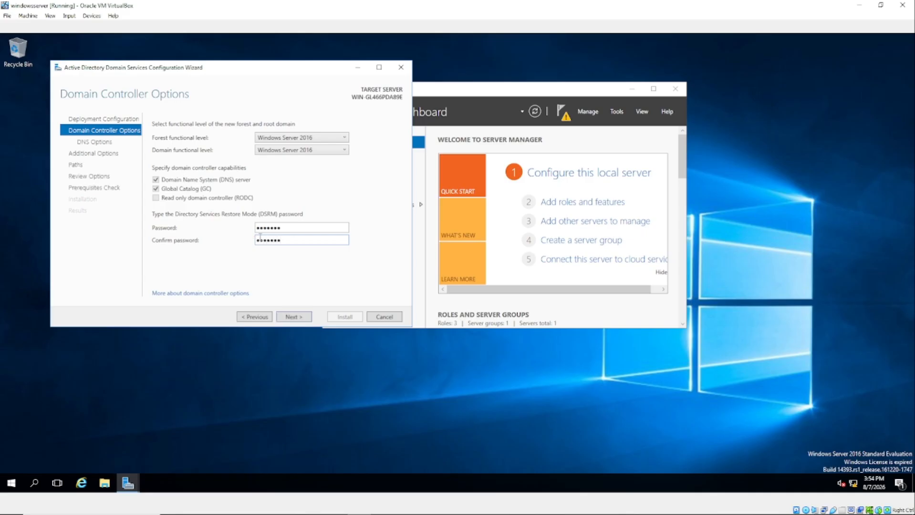
Accept the default DNS options, NetBIOS name AMIBBA and default folder paths
click(294, 317)
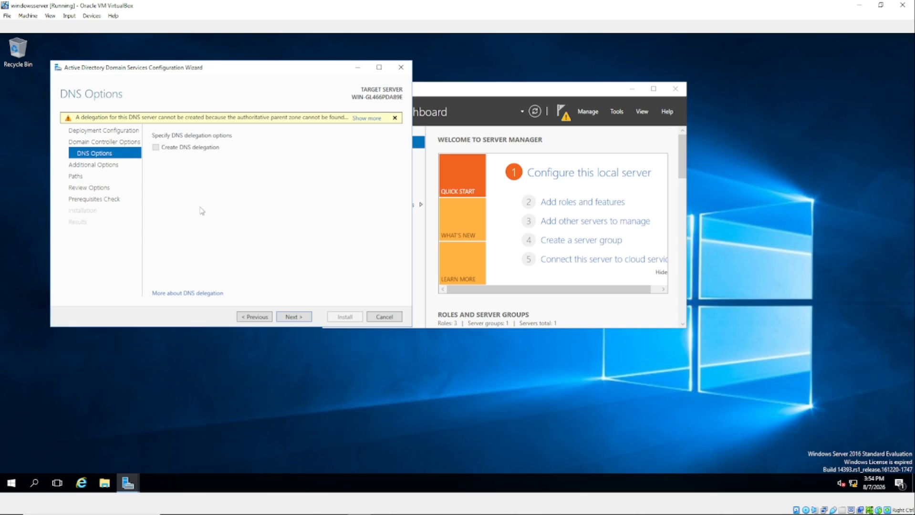
click(293, 318)
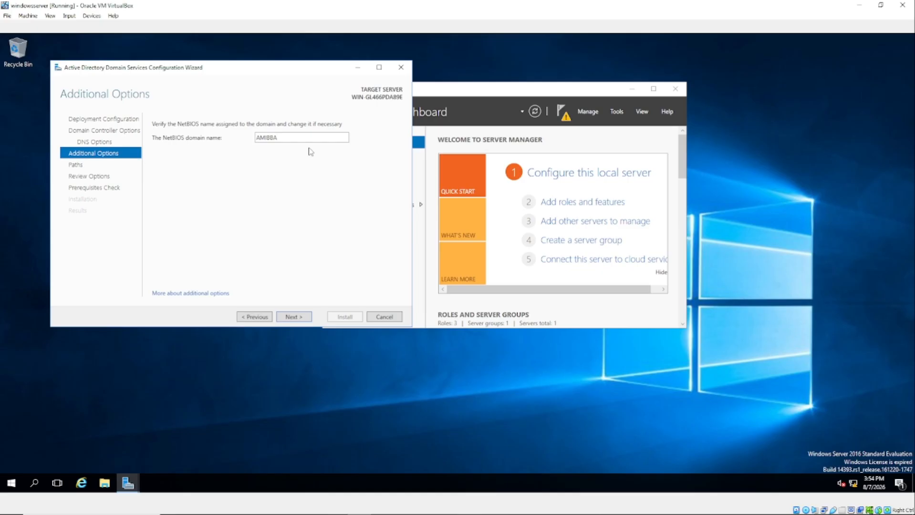
click(293, 318)
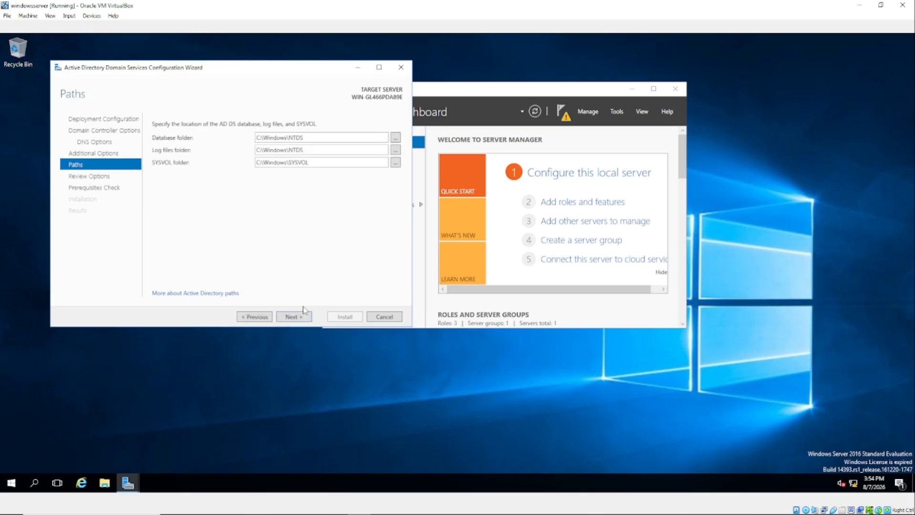
click(294, 317)
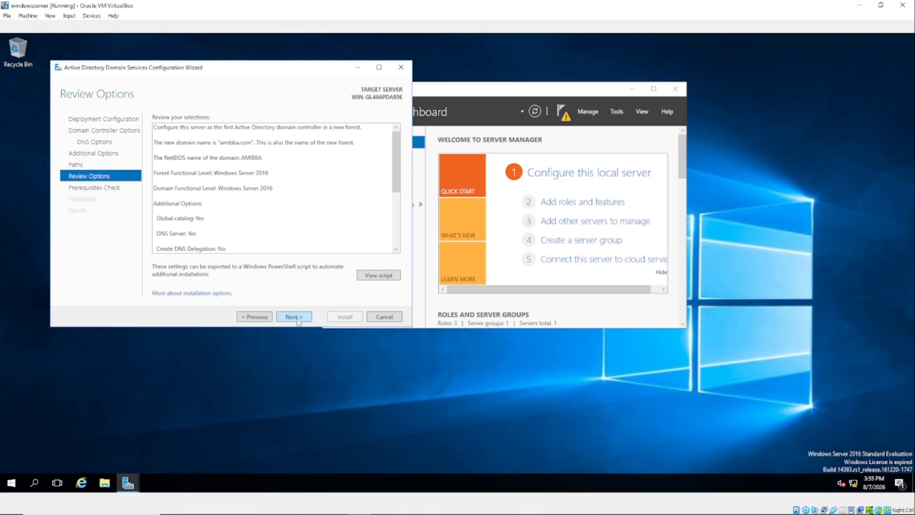
Run the prerequisites check and scroll through its results to confirm it passed
click(294, 317)
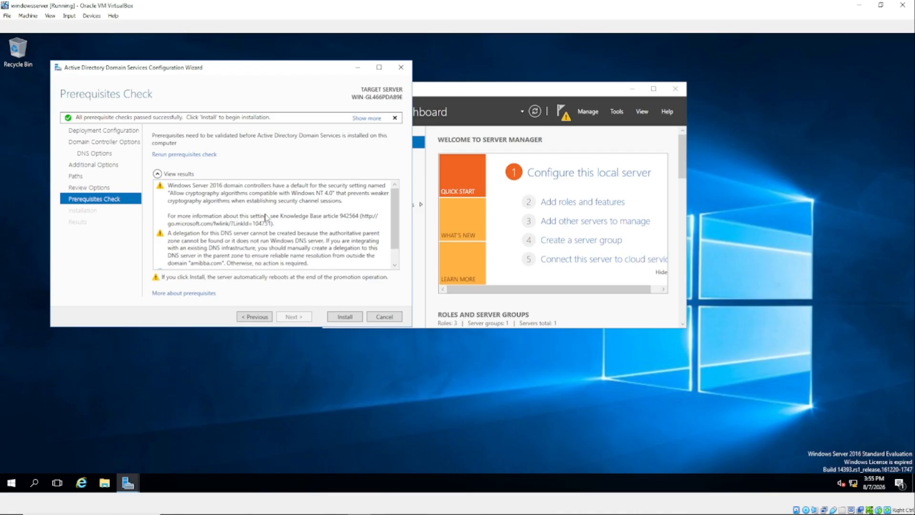
scroll(266, 221, down, 1)
scroll(265, 222, up, 1)
scroll(266, 221, down, 1)
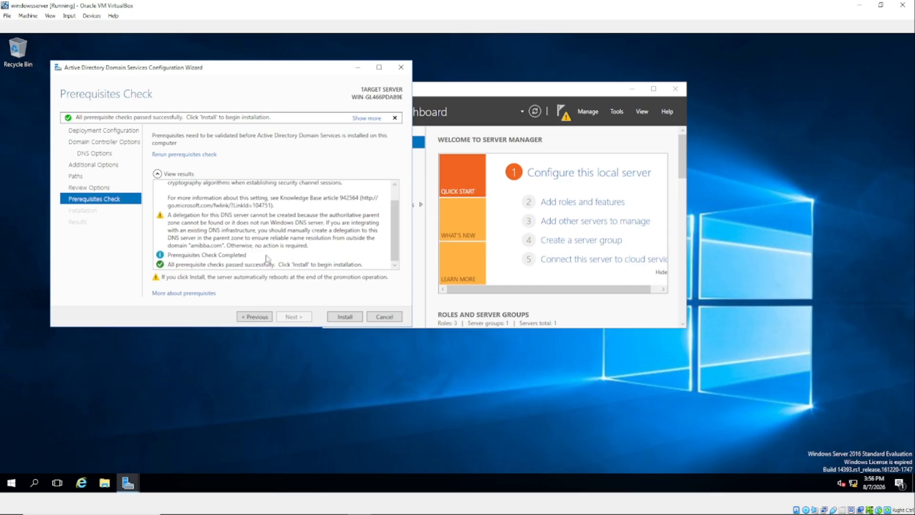
Start the AD DS installation to promote the server to a domain controller
click(343, 317)
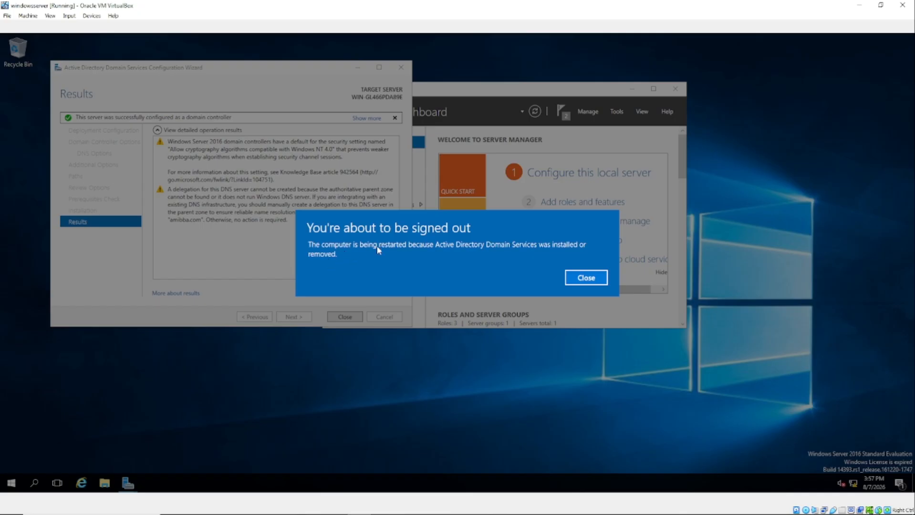
Dismiss the sign-out notice, then close the wizard and Server Manager
click(586, 279)
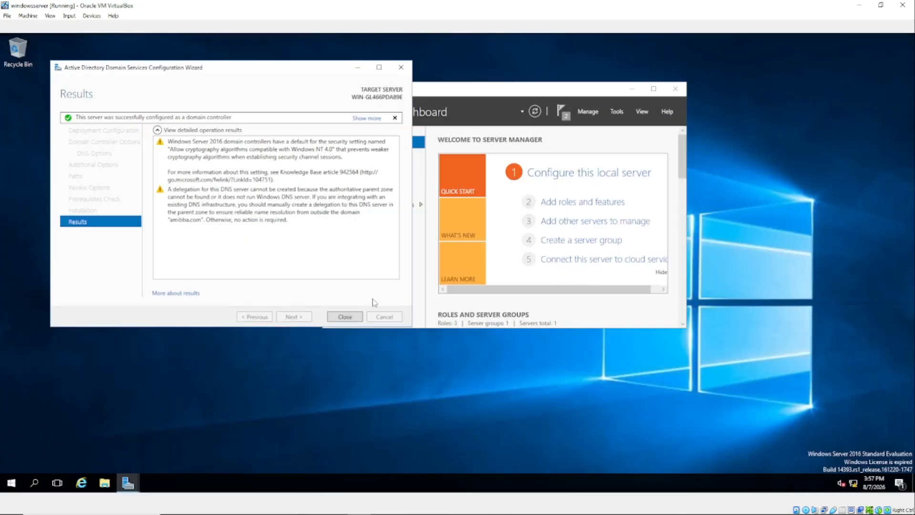
click(345, 317)
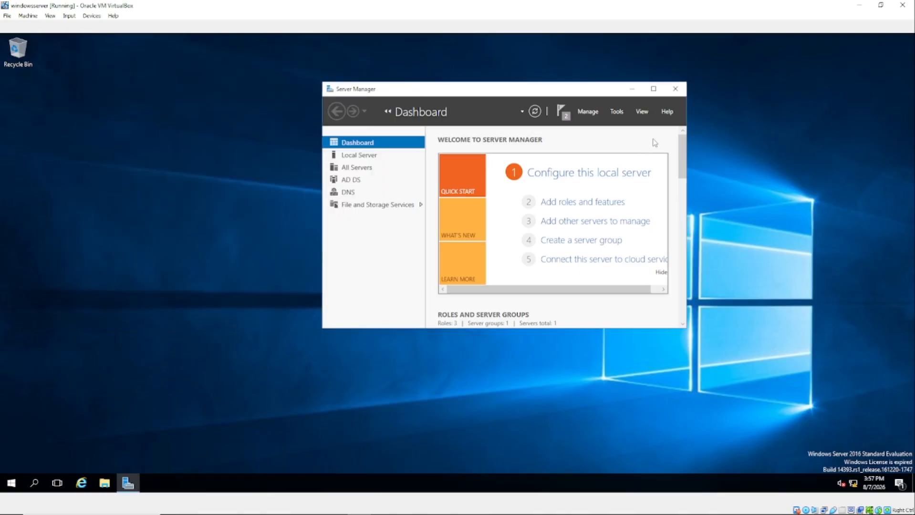
click(676, 89)
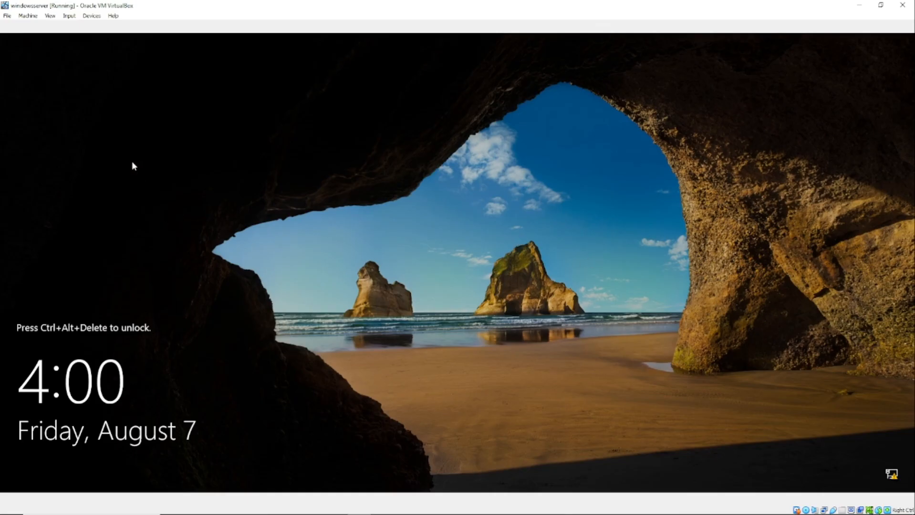
Send Ctrl-Alt-Del to the VM from VirtualBox's Input > Keyboard menu
click(69, 15)
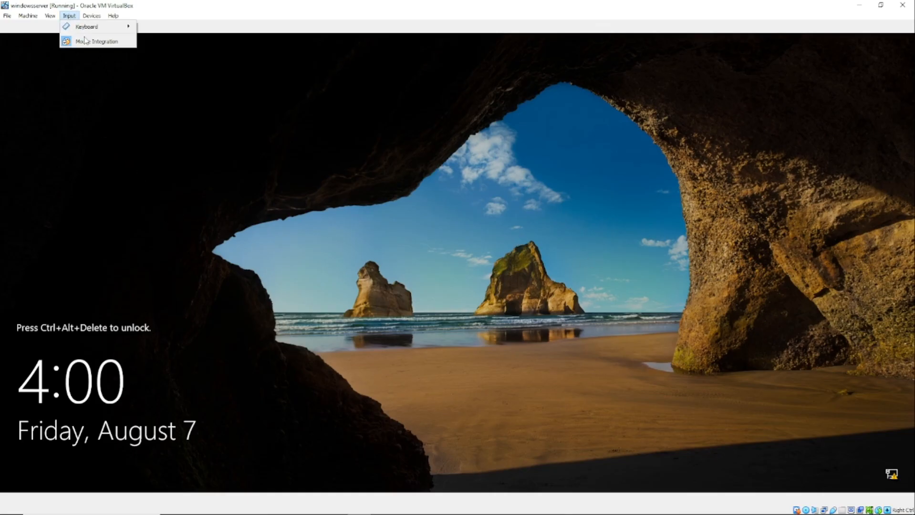
mouse_move(95, 29)
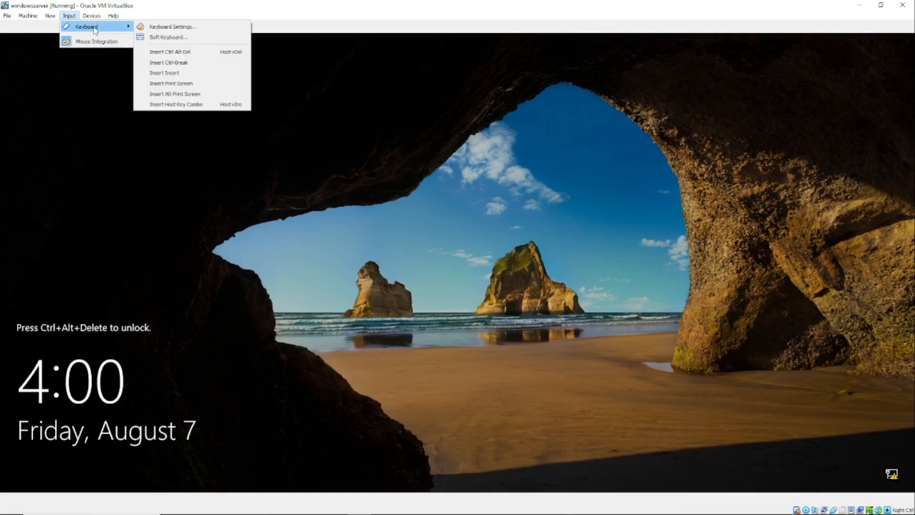
click(181, 54)
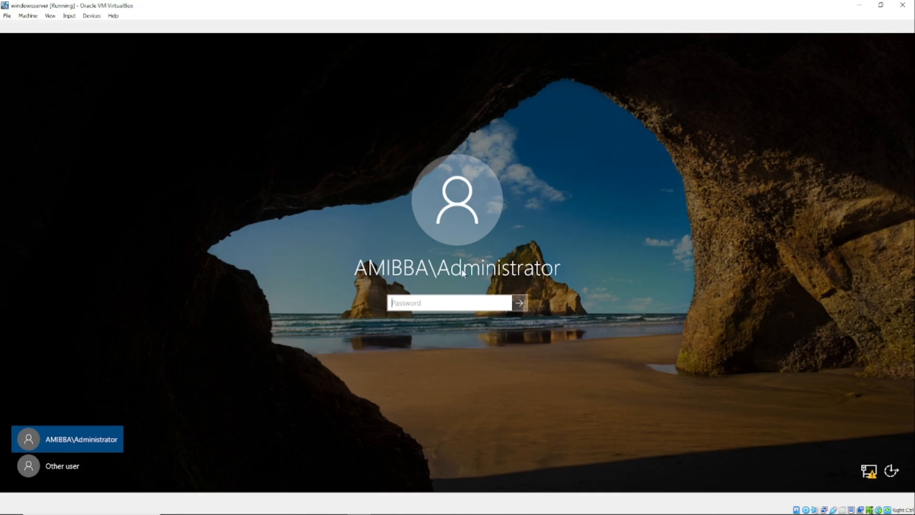
Sign in with the domain Administrator account's password
text(*******)
key(Return)
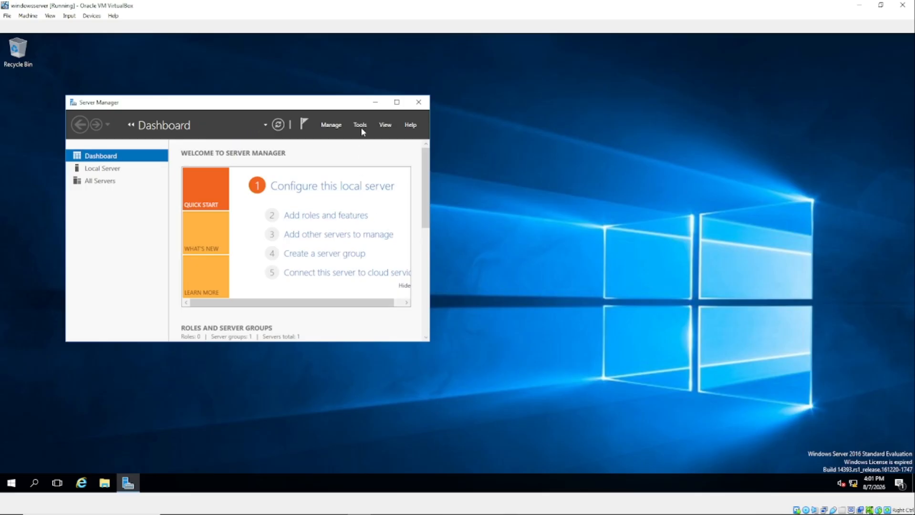
Open Server Manager's Tools menu listing the Active Directory and DNS consoles
click(333, 128)
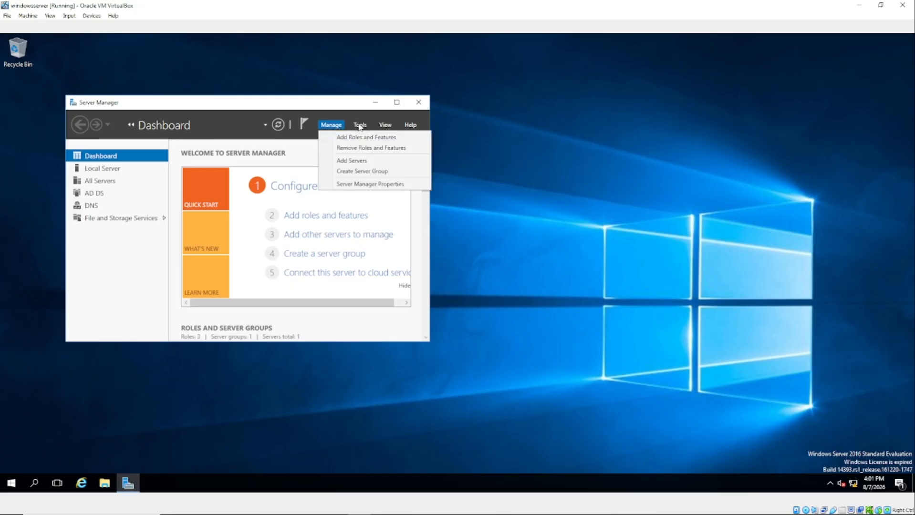
click(362, 125)
click(360, 125)
click(359, 126)
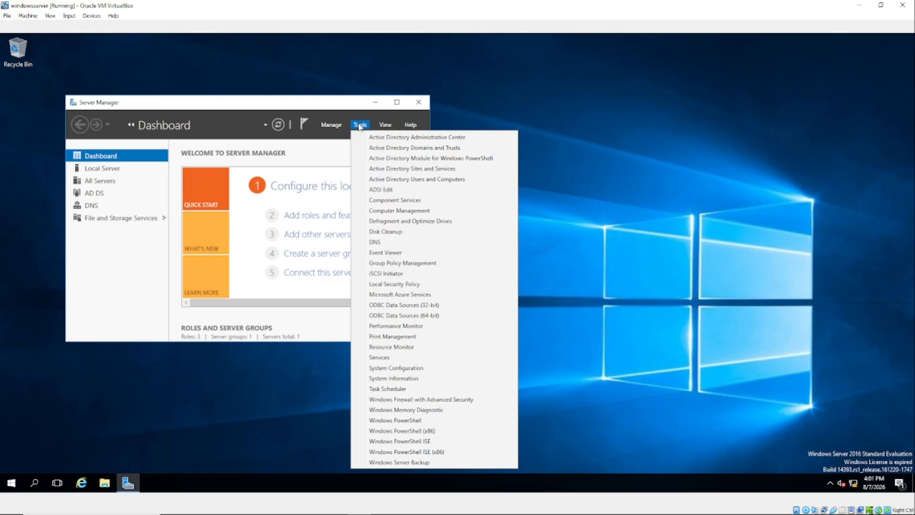